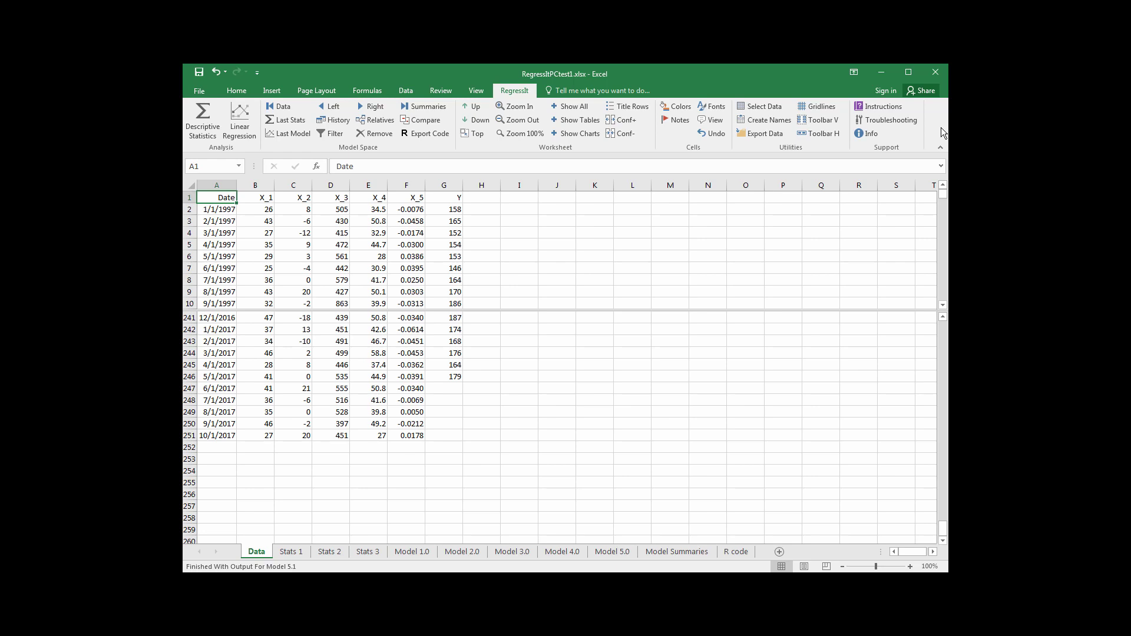
- Display the vertical RegressIt toolbar over the empty columns beside the data and collapse the ribbon
{"action": "left_click", "coordinate": [835, 117]}
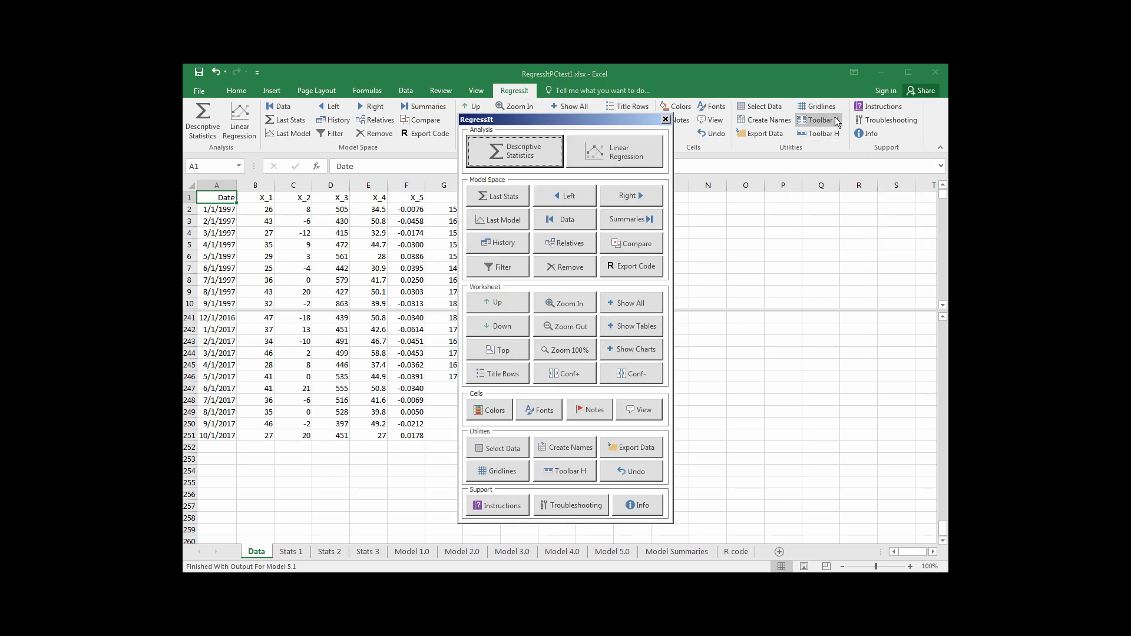
{"action": "left_click_drag", "start_coordinate": [588, 121], "coordinate": [724, 110]}
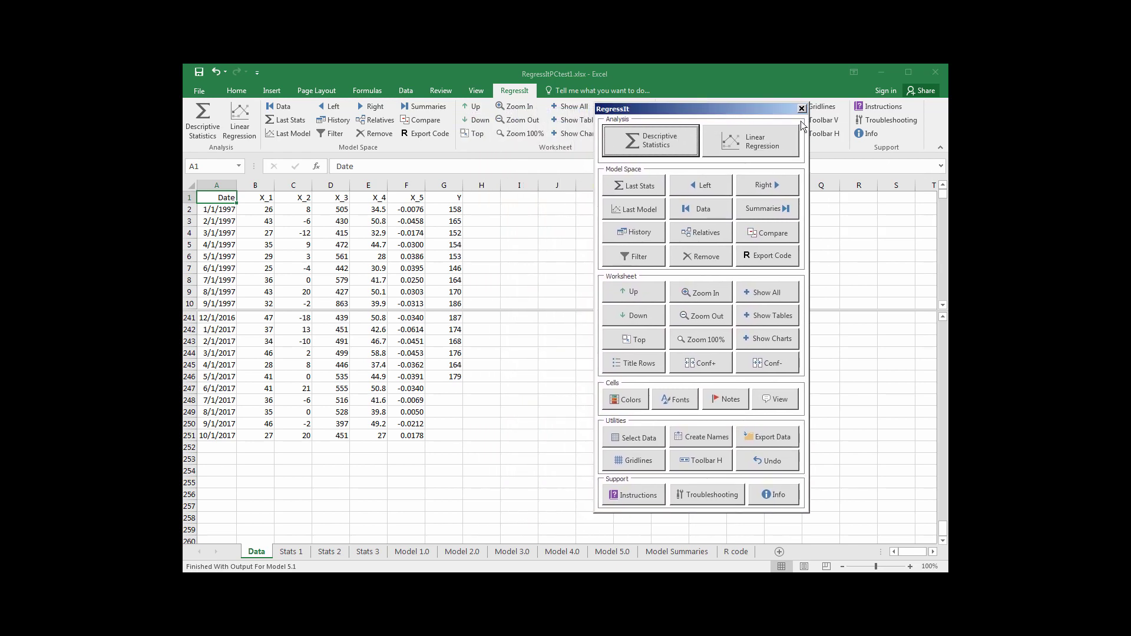
{"action": "left_click", "coordinate": [939, 149]}
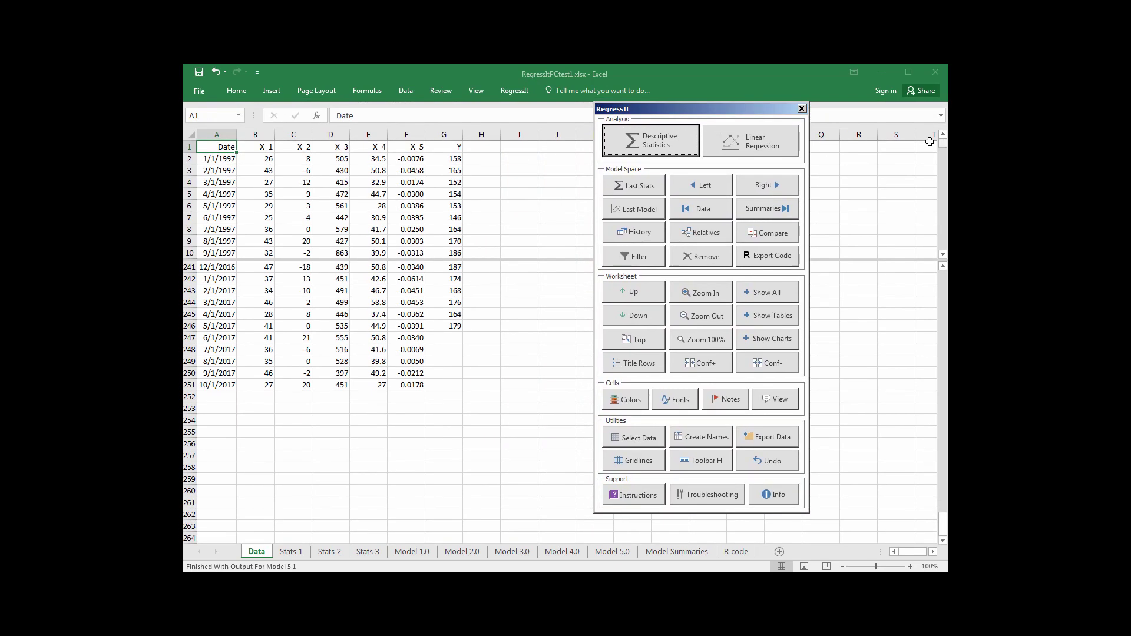
{"action": "left_click_drag", "start_coordinate": [761, 112], "coordinate": [761, 129]}
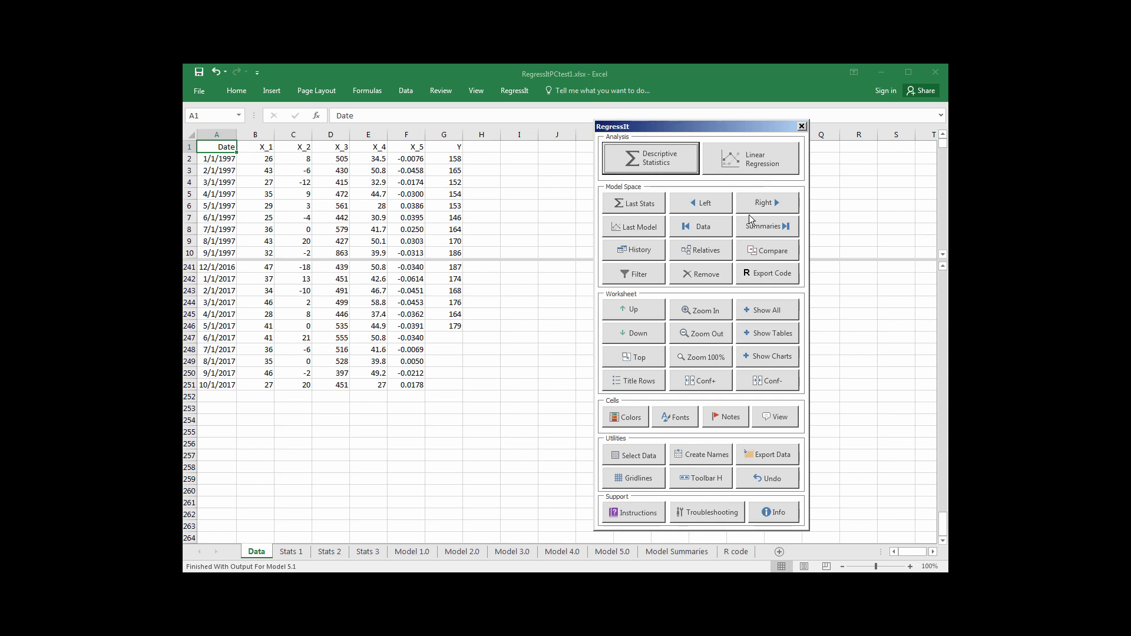
- Replace the vertical RegressIt toolbar with the horizontal one and place it below the worksheet
{"action": "left_click", "coordinate": [705, 478]}
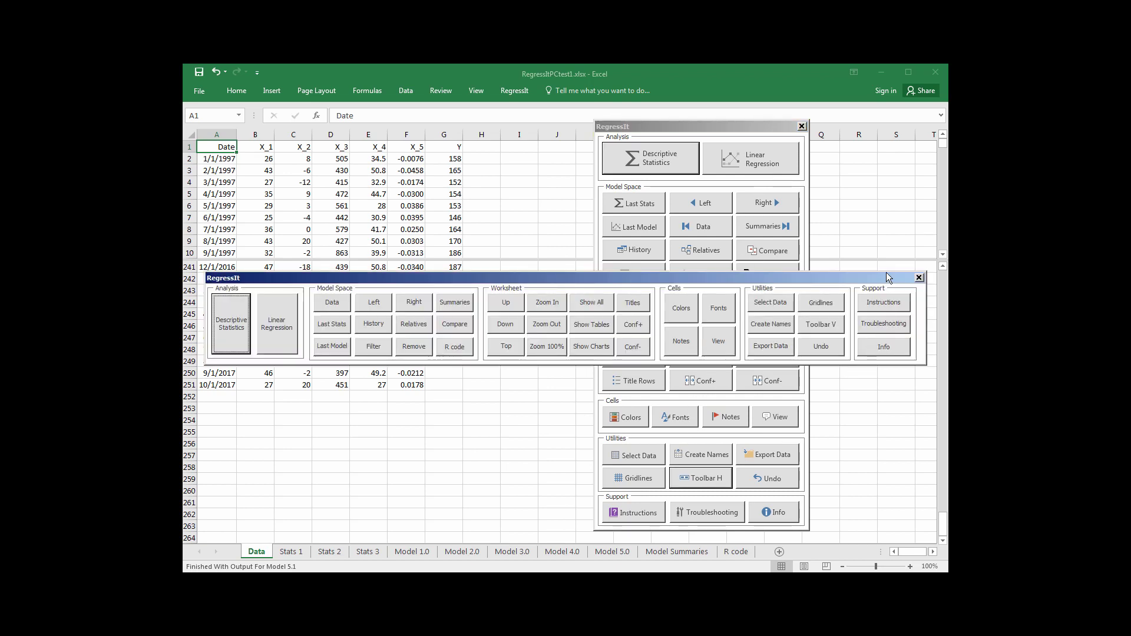
{"action": "left_click", "coordinate": [802, 126]}
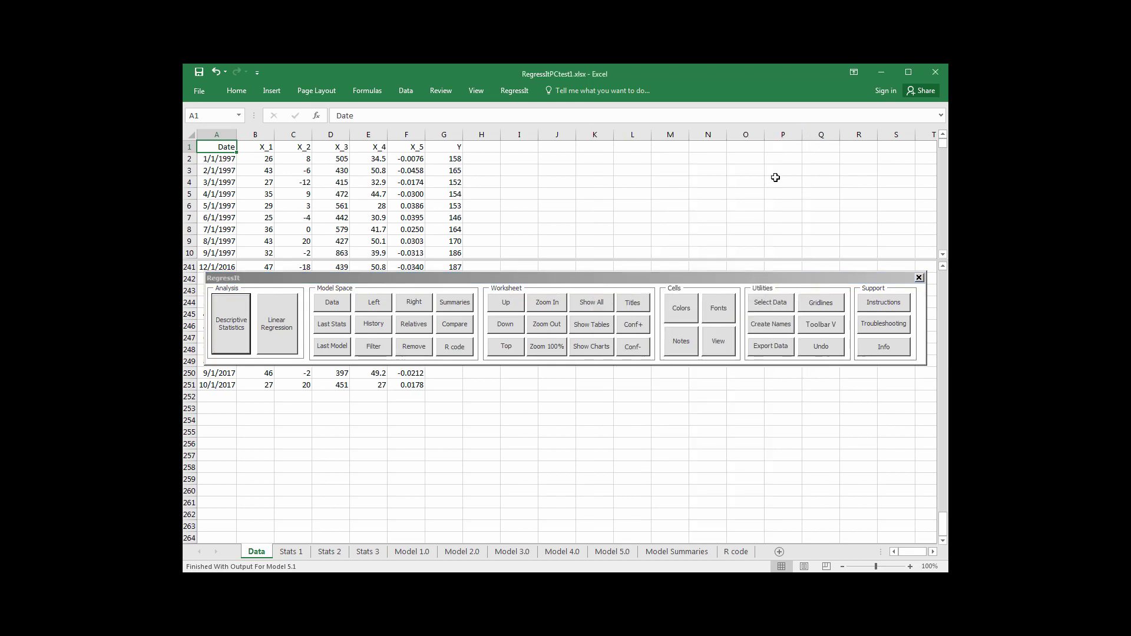
{"action": "left_click_drag", "start_coordinate": [713, 276], "coordinate": [712, 450]}
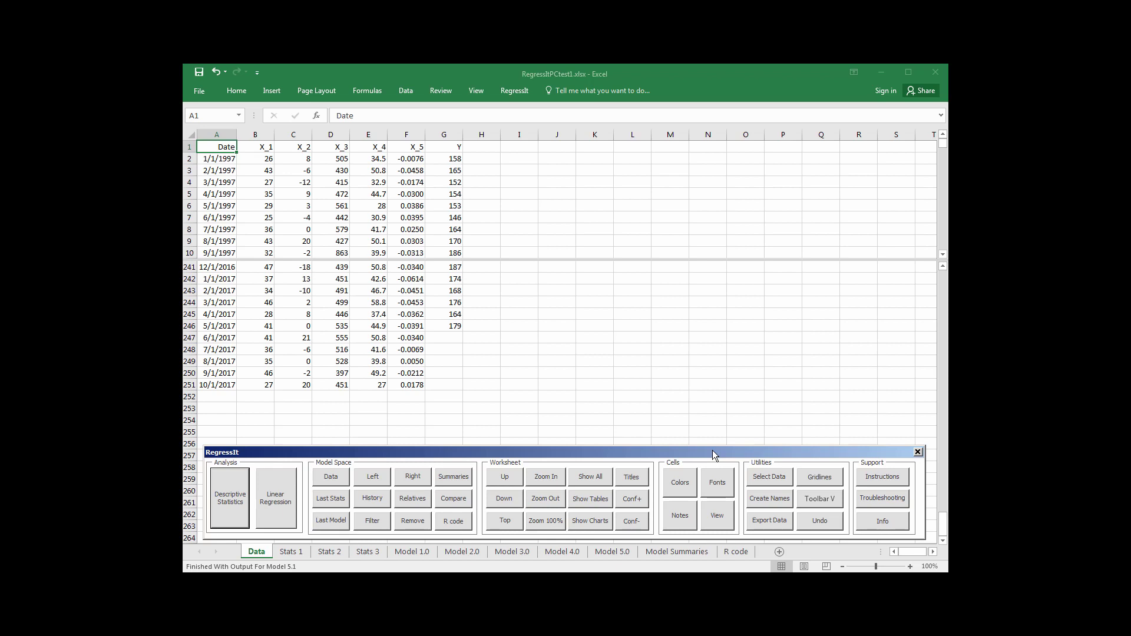
{"action": "mouse_move", "coordinate": [712, 450]}
{"action": "left_mouse_down"}
{"action": "mouse_move", "coordinate": [912, 470]}
{"action": "mouse_move", "coordinate": [975, 452]}
{"action": "mouse_move", "coordinate": [708, 451]}
{"action": "left_mouse_up"}
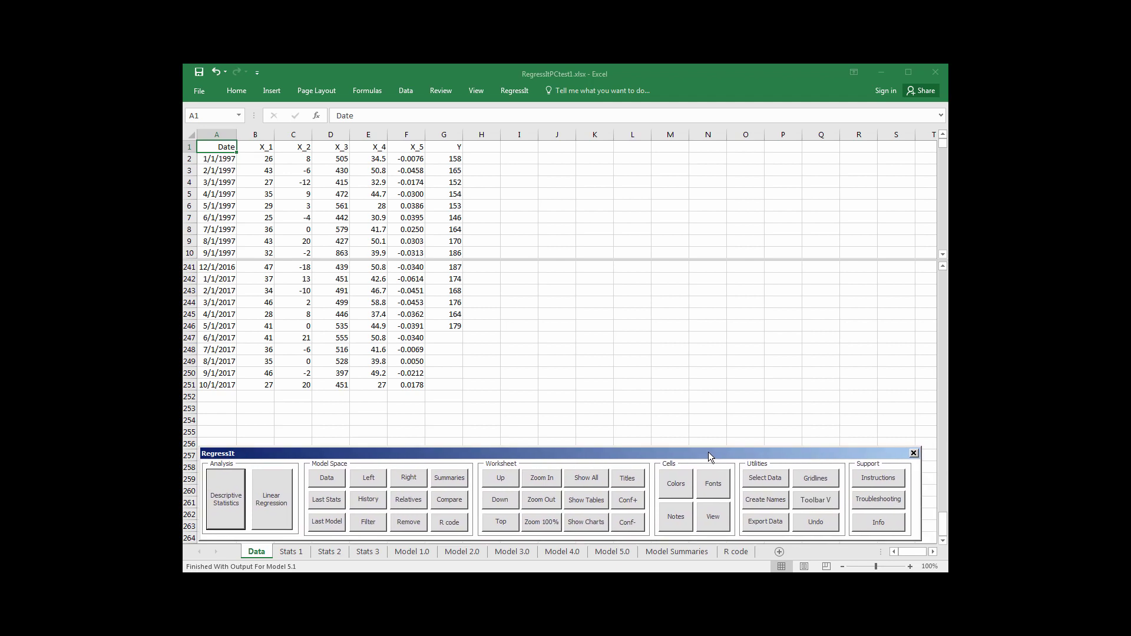
{"action": "left_click_drag", "start_coordinate": [708, 451], "coordinate": [708, 578]}
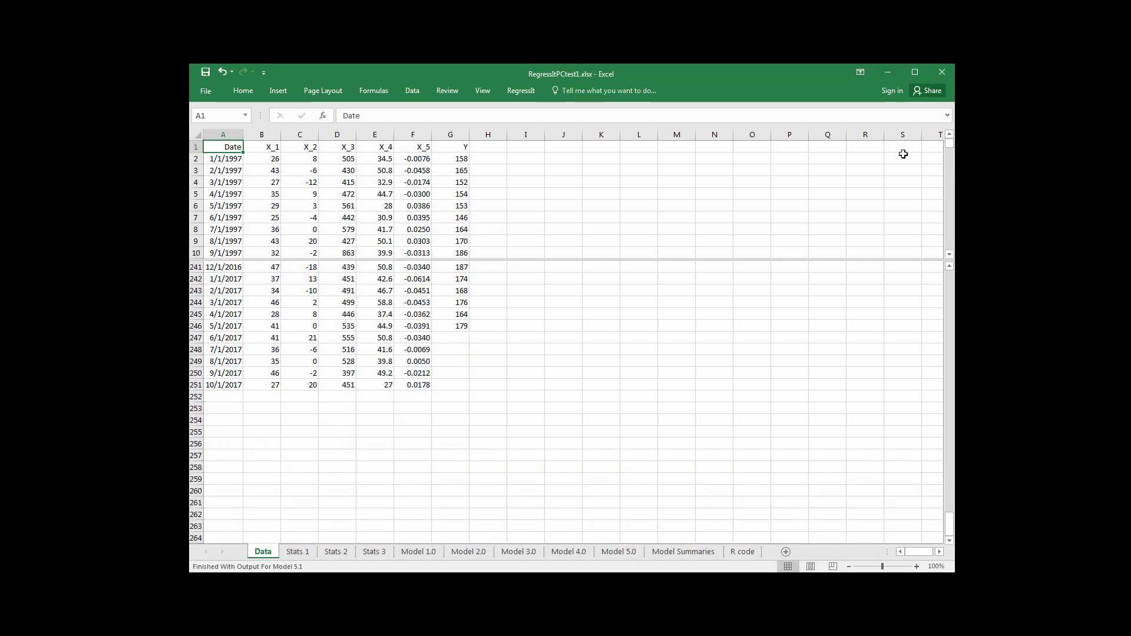
- Restore the permanently displayed ribbon with the RegressIt commands and open the workbook's analysis history below the first data rows
{"action": "left_click", "coordinate": [512, 91]}
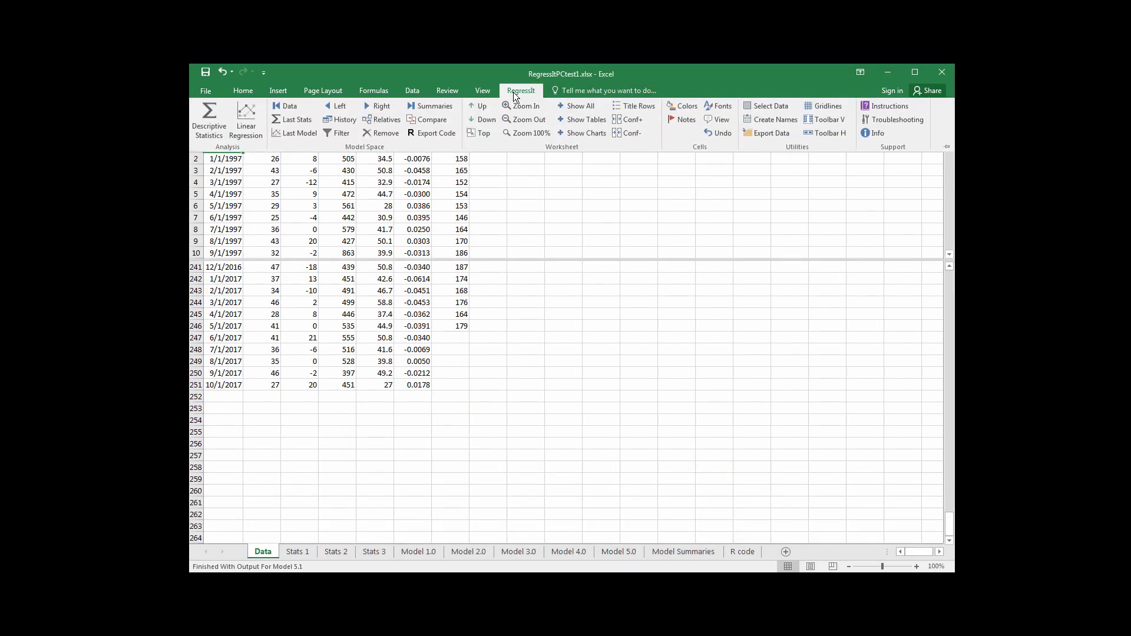
{"action": "left_click", "coordinate": [944, 147]}
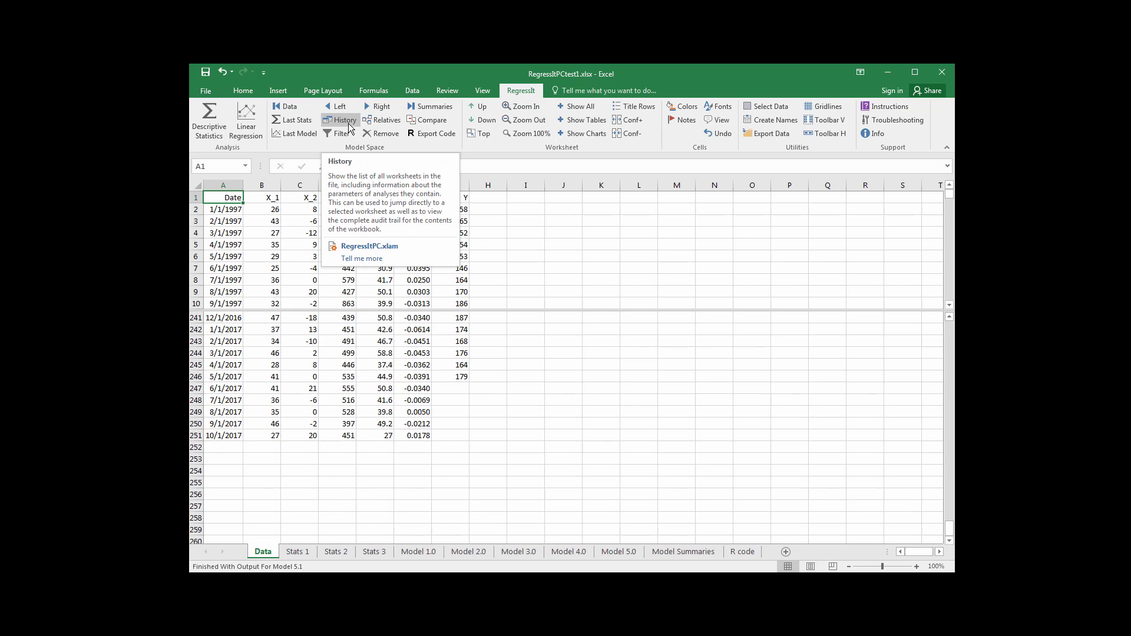
{"action": "left_click", "coordinate": [347, 122]}
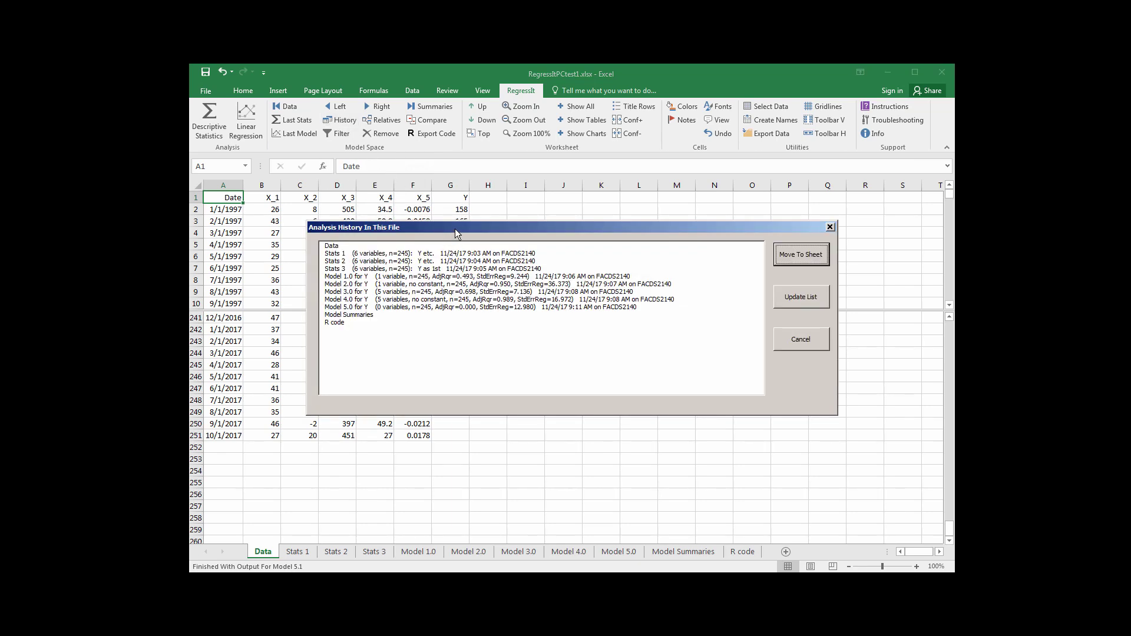
{"action": "left_click_drag", "start_coordinate": [455, 228], "coordinate": [433, 350]}
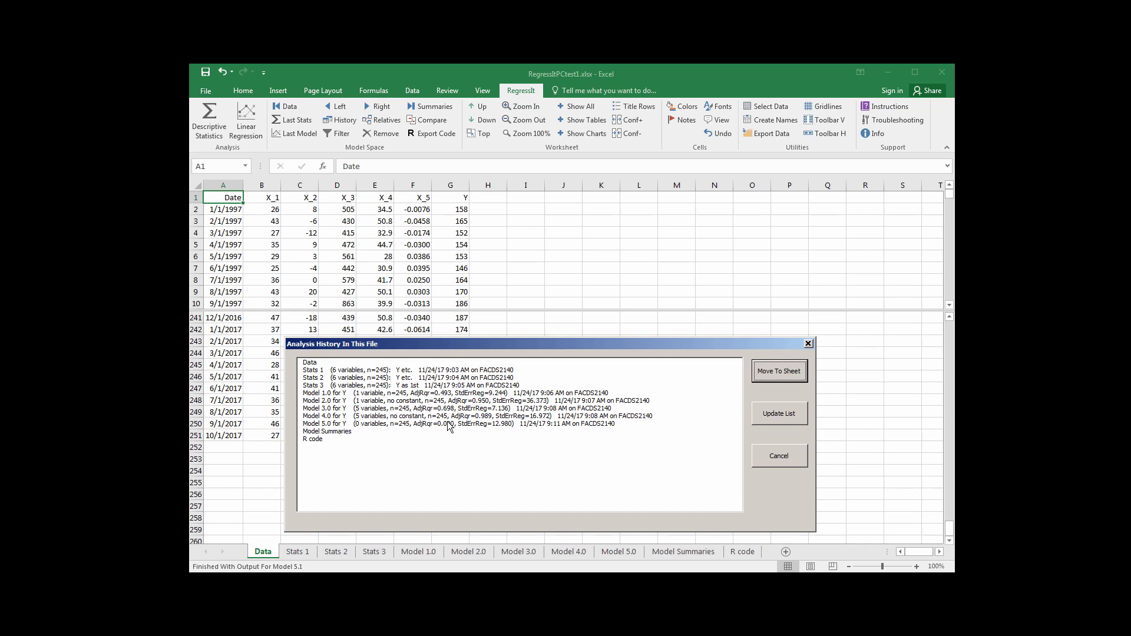
- Jump from the analysis history to the Model 1.0, Model 3.0 and Stats 1 worksheets in turn
{"action": "left_click", "coordinate": [605, 393]}
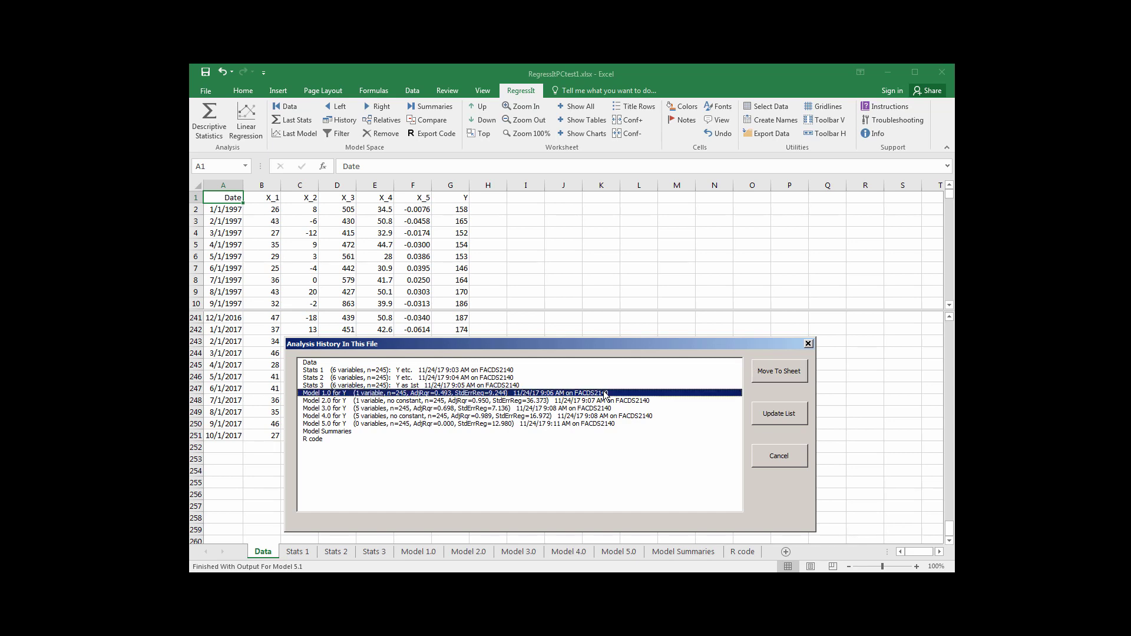
{"action": "left_click", "coordinate": [764, 369]}
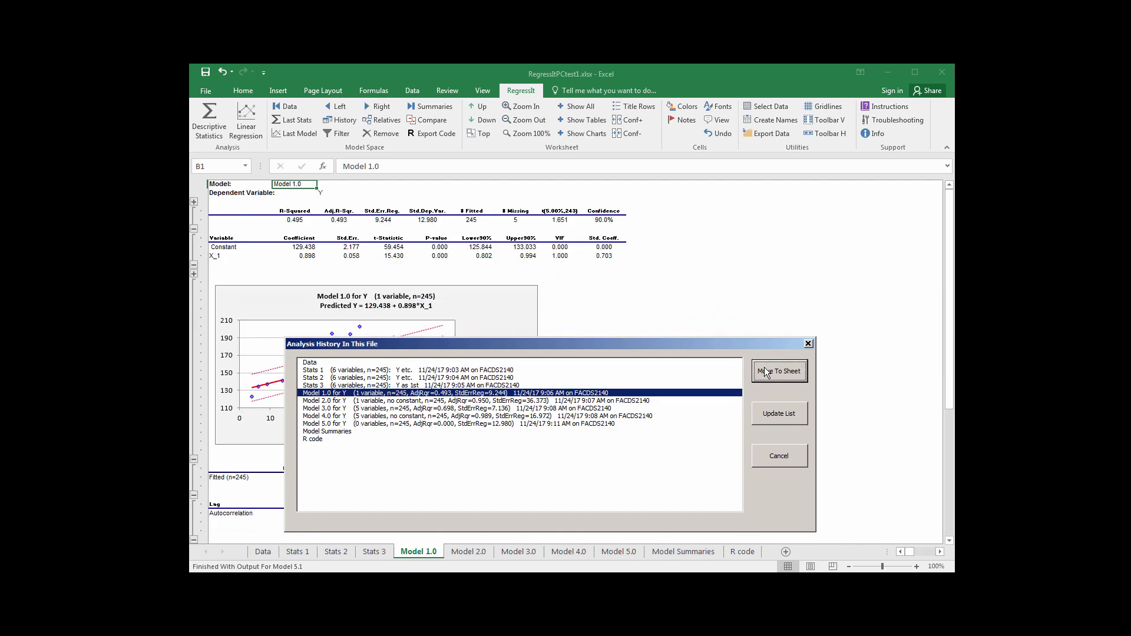
{"action": "left_click", "coordinate": [610, 408]}
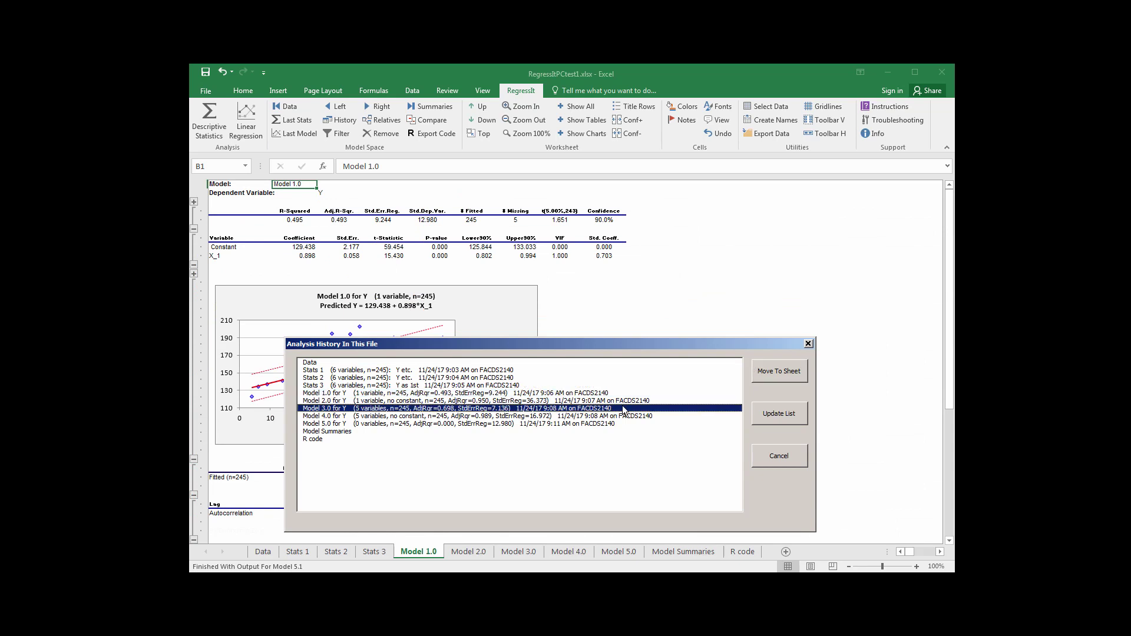
{"action": "left_click", "coordinate": [777, 373]}
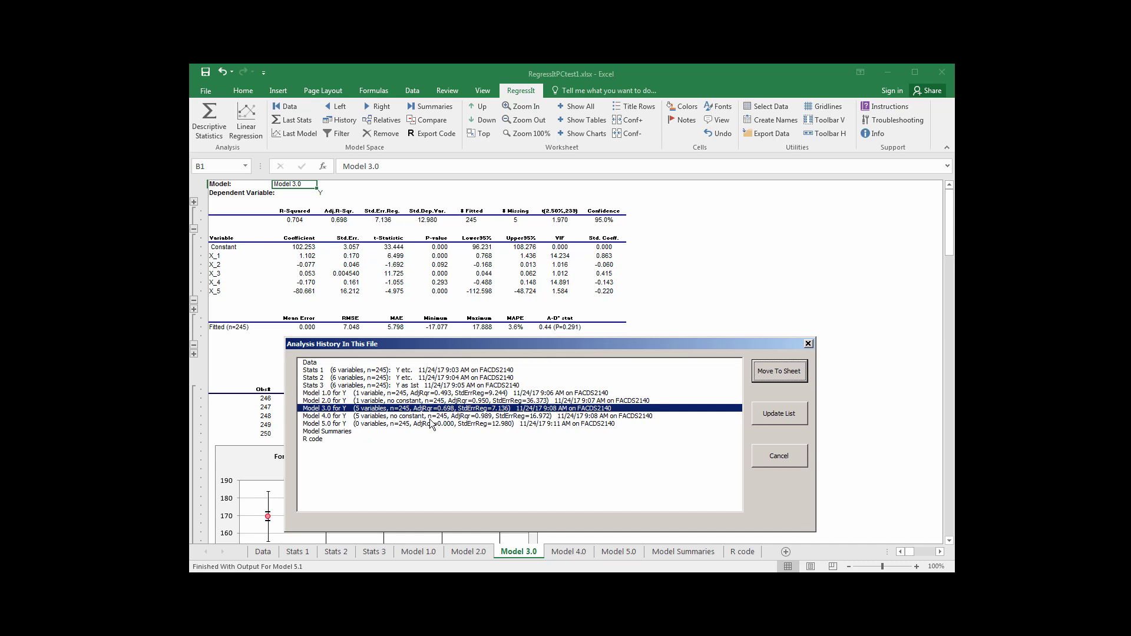
{"action": "left_click", "coordinate": [506, 371]}
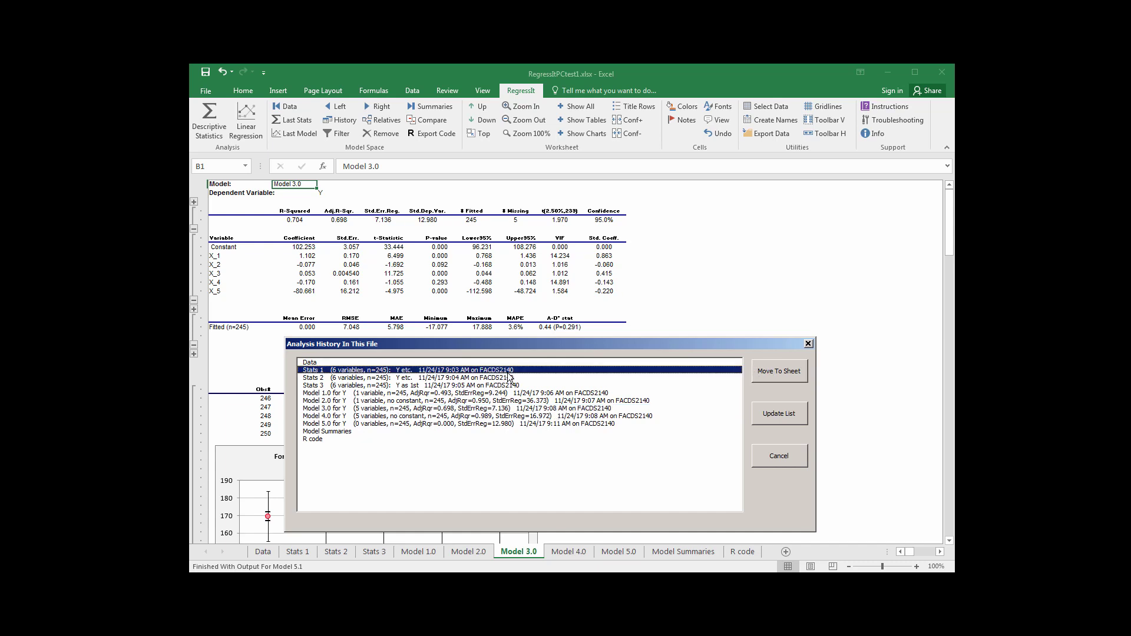
{"action": "left_click", "coordinate": [761, 377]}
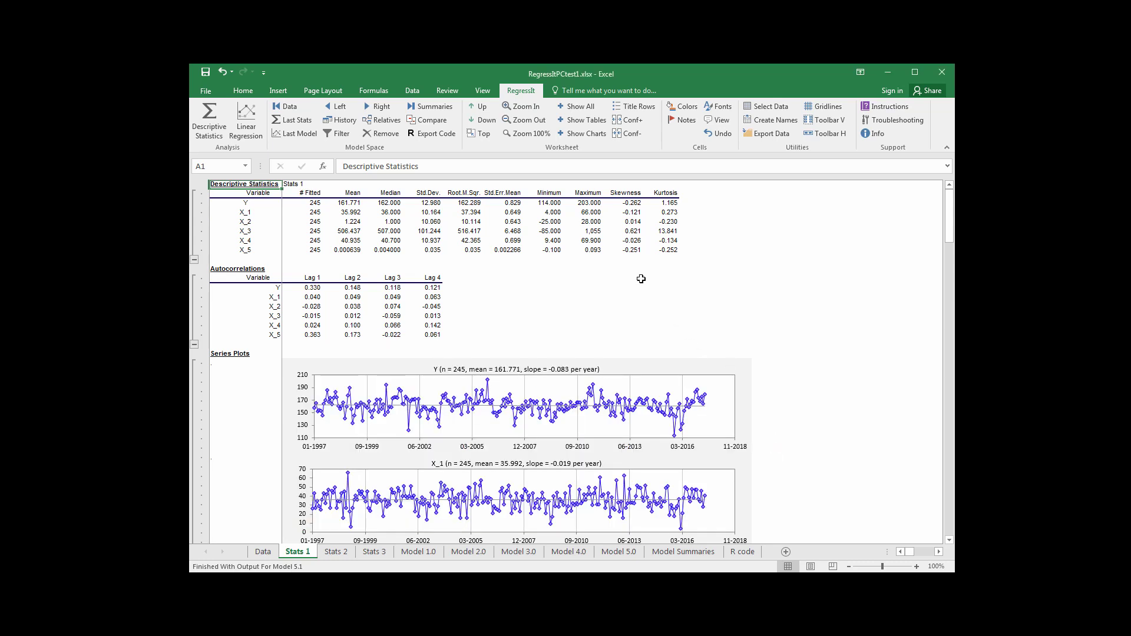
- Return to the Data sheet and highlight the headers X_1 to X_5, the Date header and the empty Y cells G247:G251
{"action": "left_click", "coordinate": [287, 111]}
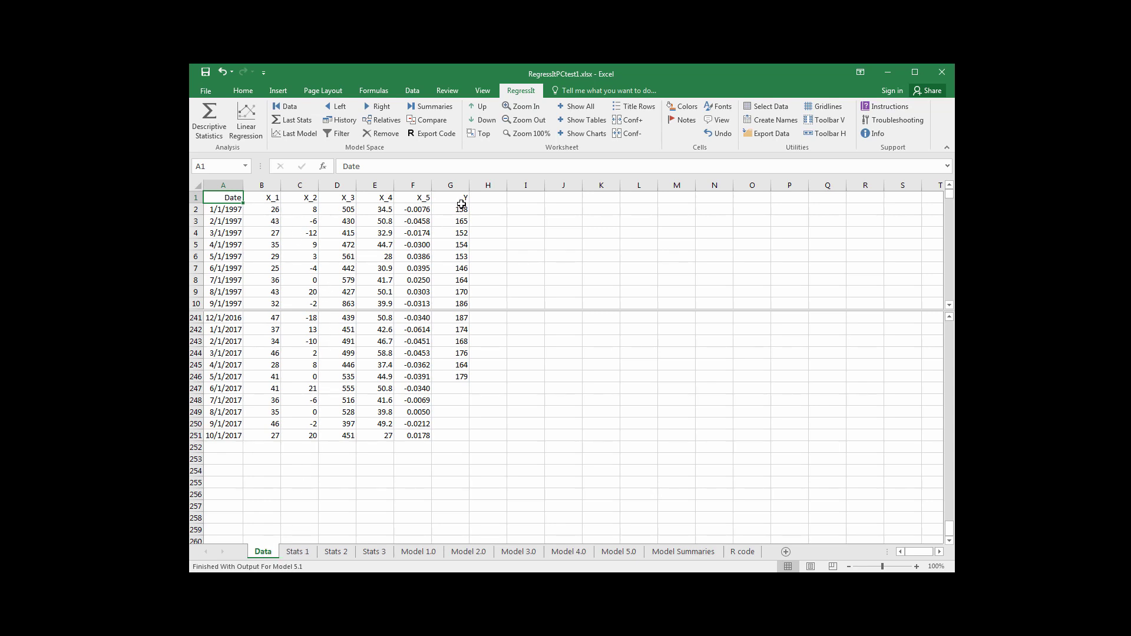
{"action": "left_click_drag", "start_coordinate": [281, 198], "coordinate": [401, 199]}
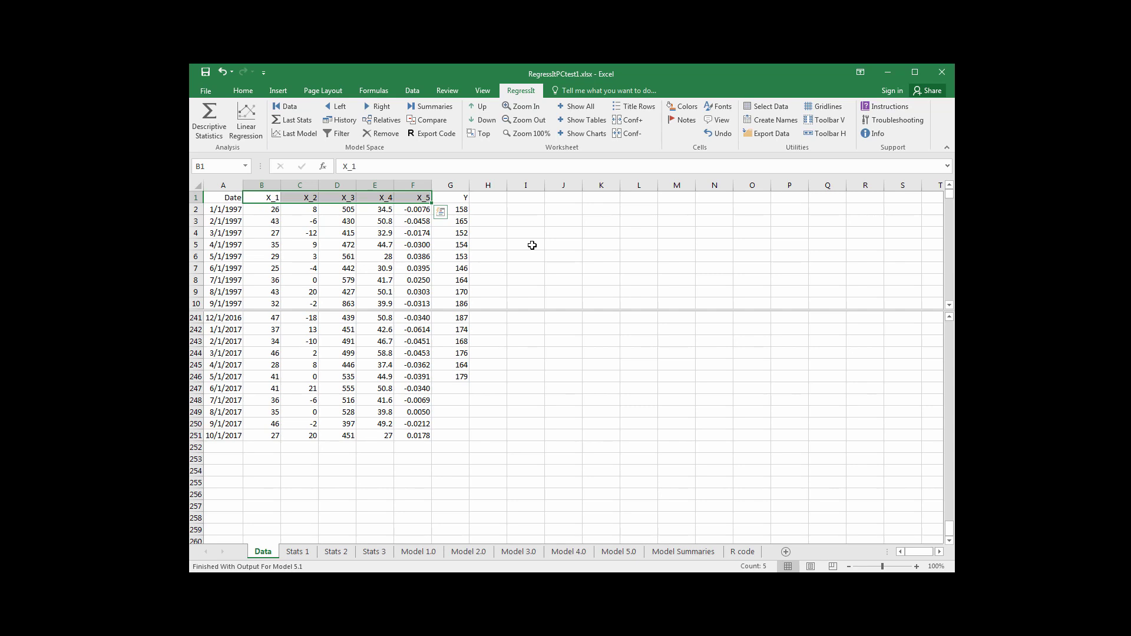
{"action": "left_click", "coordinate": [222, 199]}
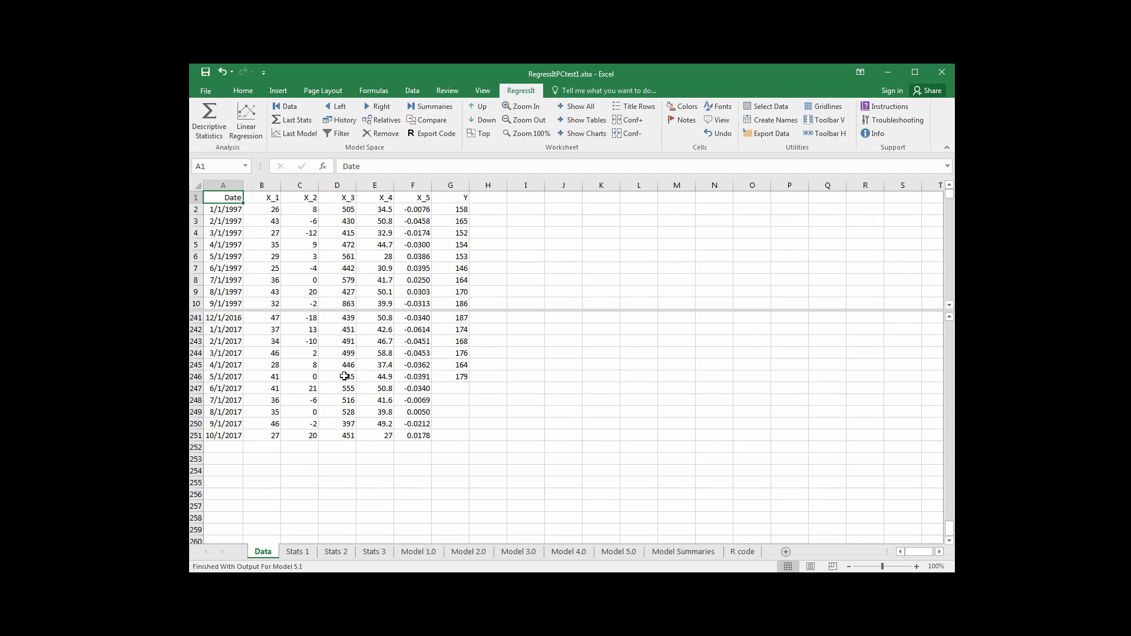
{"action": "left_click_drag", "start_coordinate": [447, 387], "coordinate": [452, 435]}
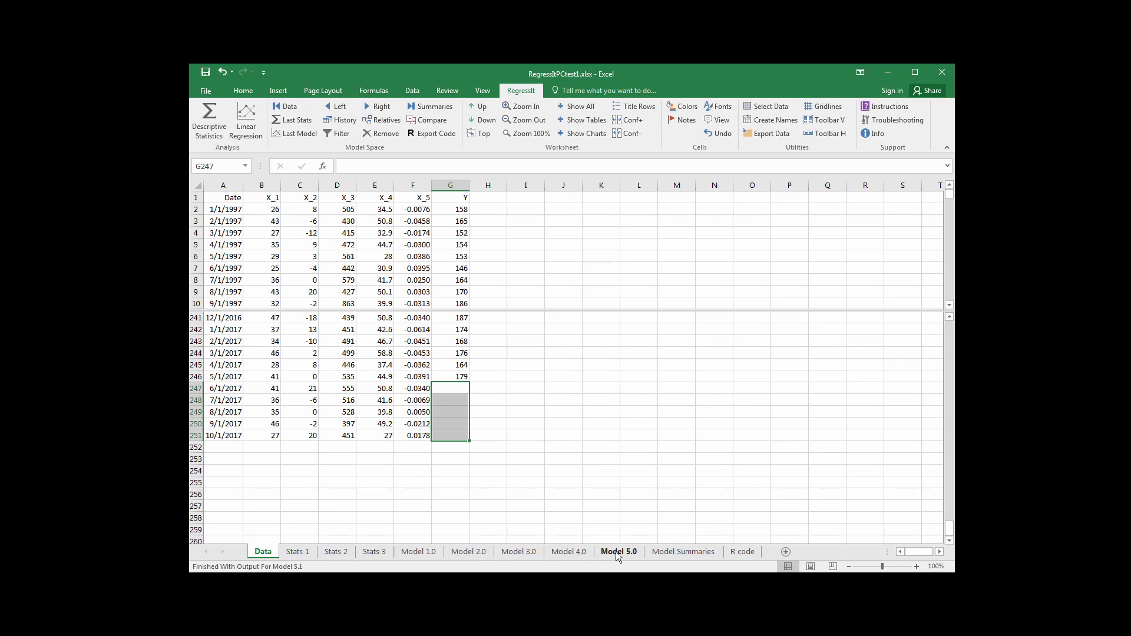
- Go to the Stats 1 sheet and point out Y in the descriptive statistics and autocorrelations tables
{"action": "left_click", "coordinate": [368, 108]}
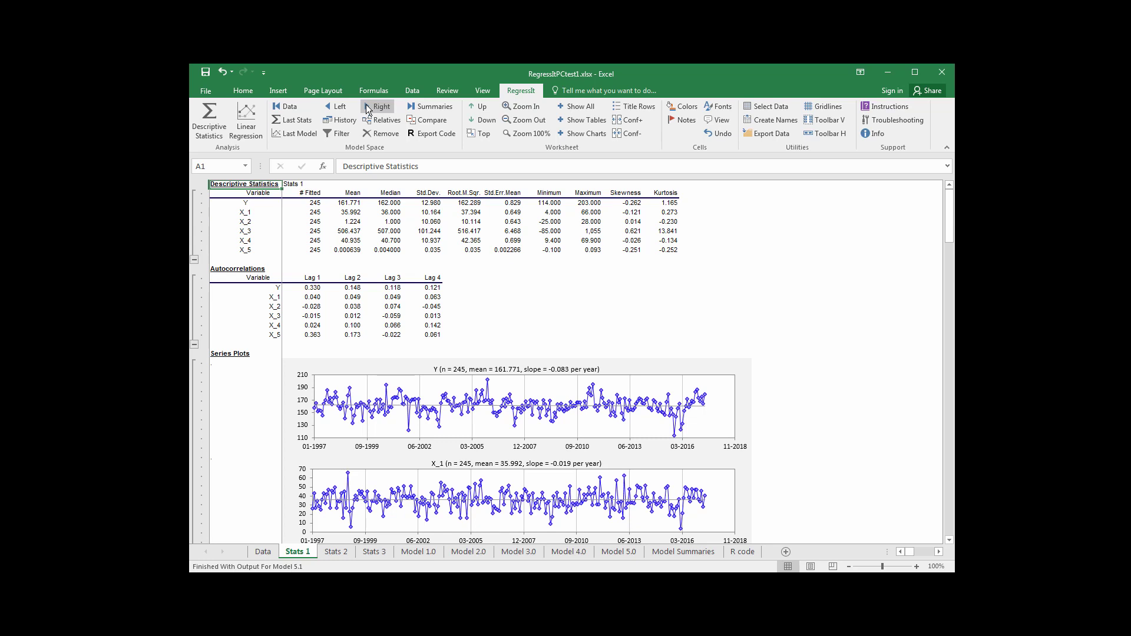
{"action": "left_click", "coordinate": [260, 204]}
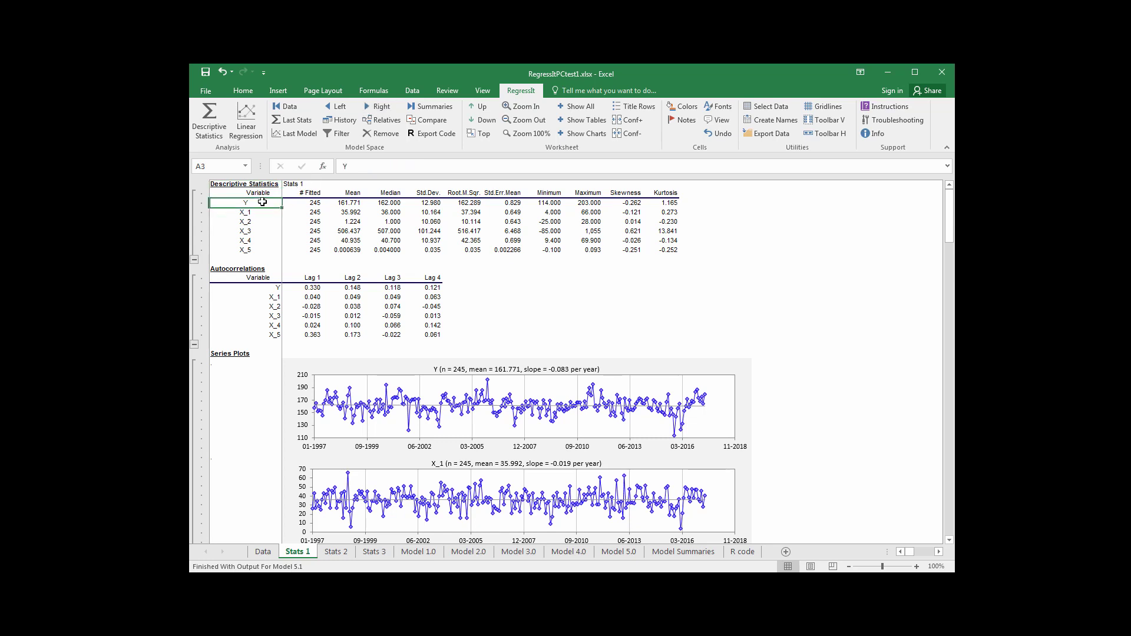
{"action": "left_click", "coordinate": [273, 287]}
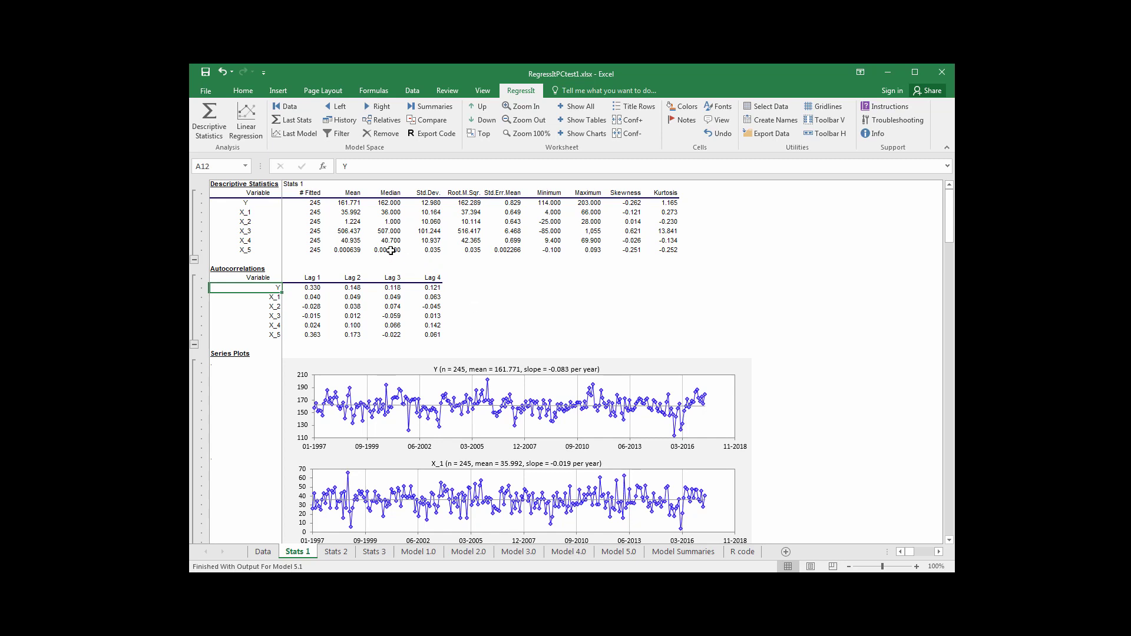
- Run descriptive analysis Stats 4 on X_1 to X_5 and Y, with Y listed first, and expand all its output sections
{"action": "left_click", "coordinate": [207, 123]}
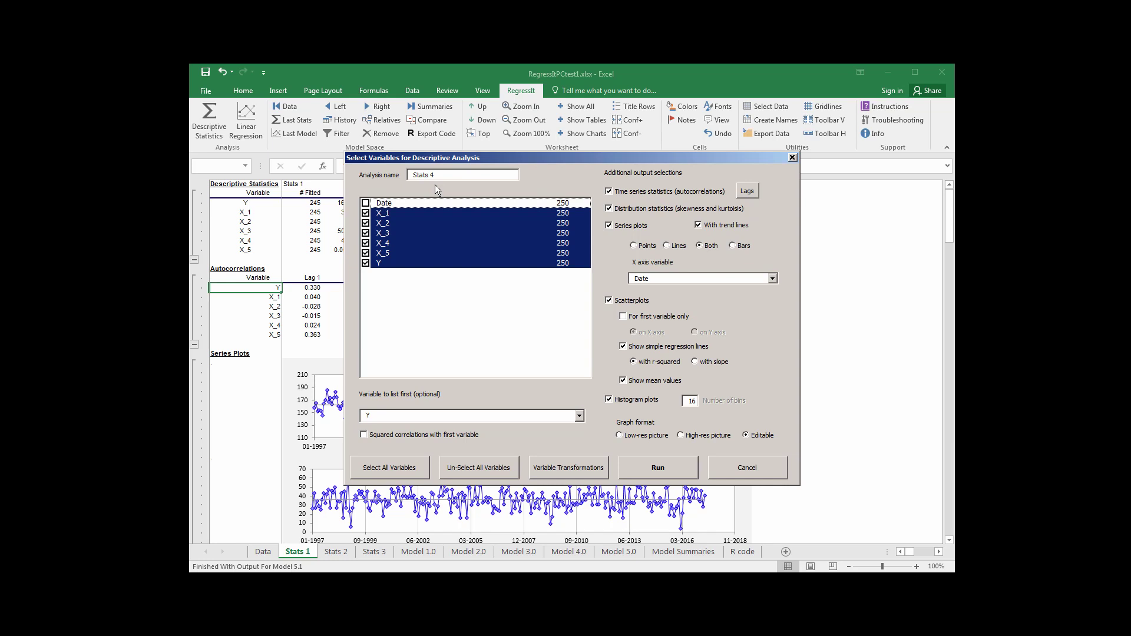
{"action": "left_click", "coordinate": [659, 469]}
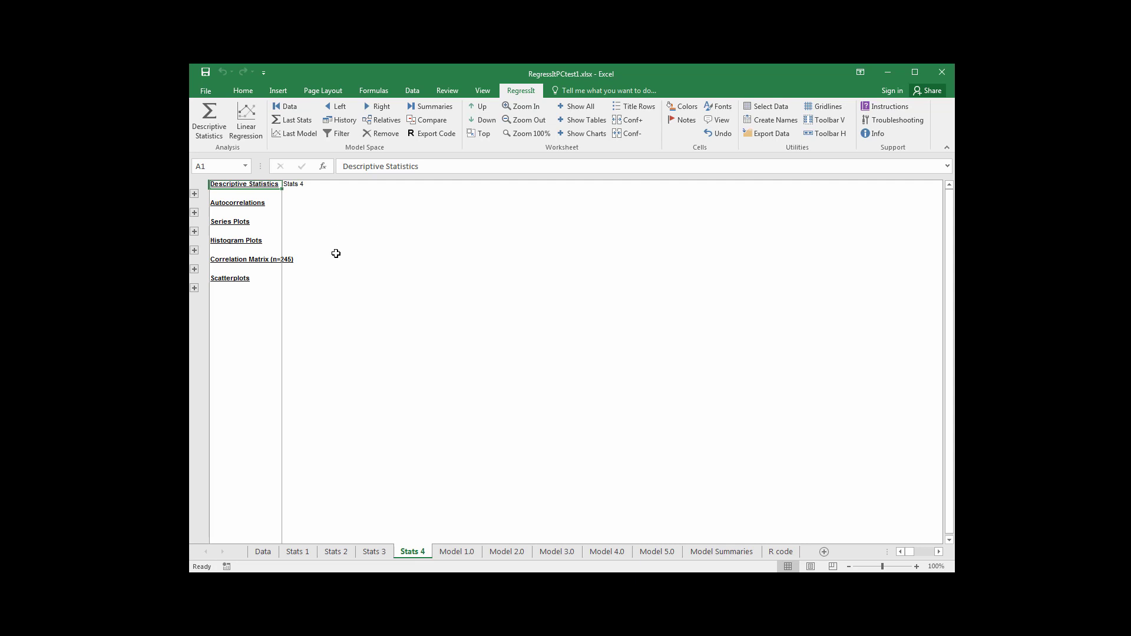
{"action": "left_click", "coordinate": [577, 113]}
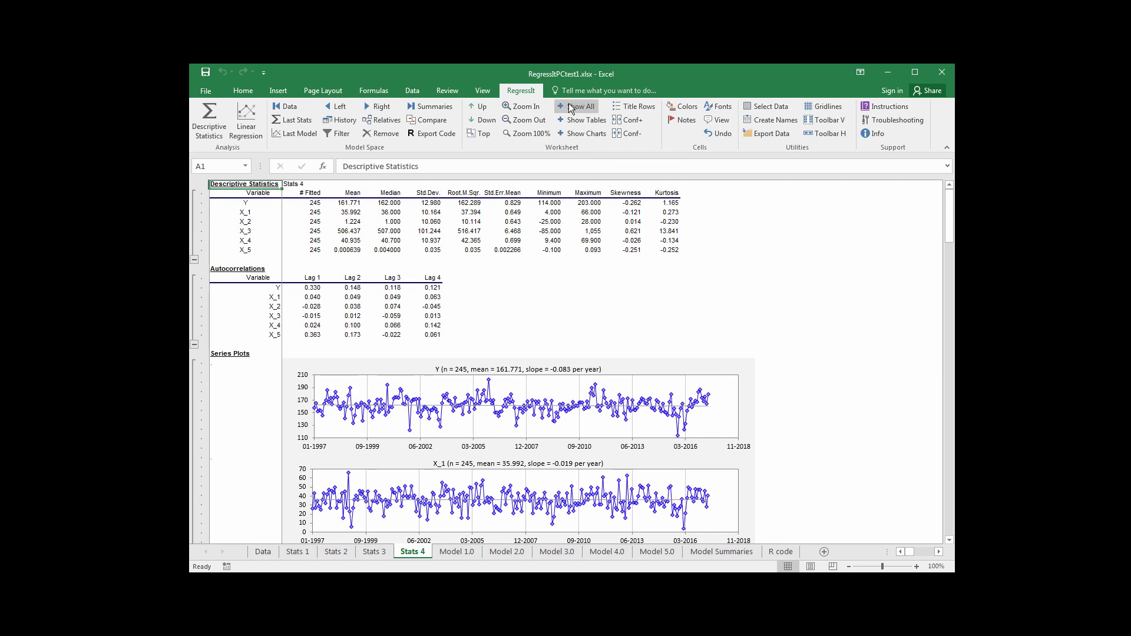
- View the entire Stats 4 output at 10% zoom, then reset the zoom to 100%
{"action": "left_click", "coordinate": [534, 121]}
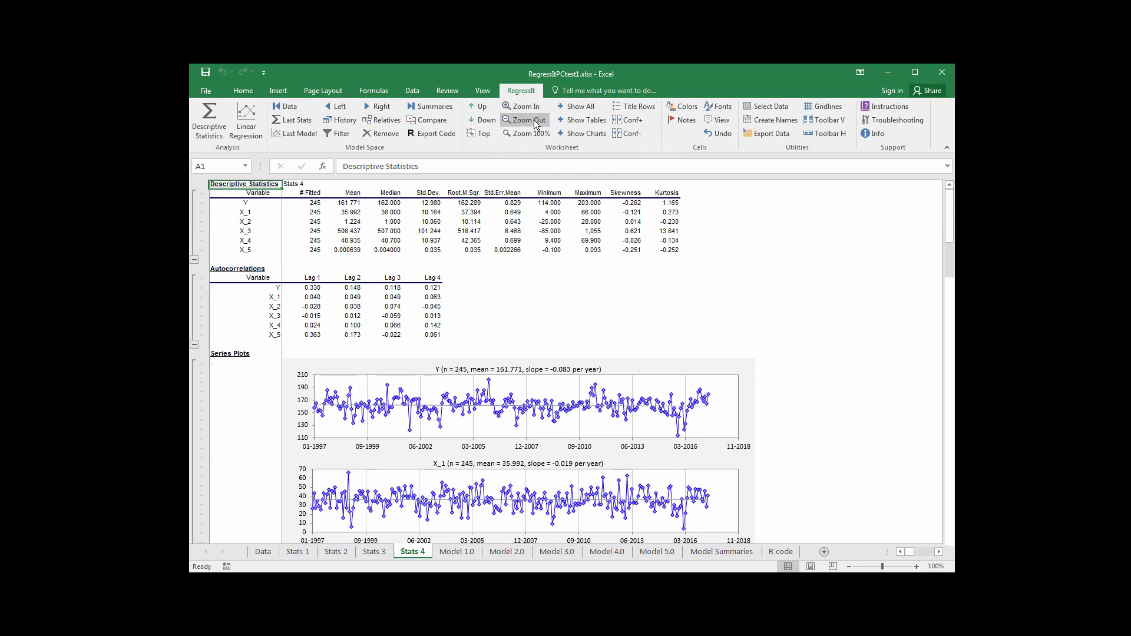
{"action": "left_click", "coordinate": [535, 121]}
{"action": "left_click", "coordinate": [534, 121]}
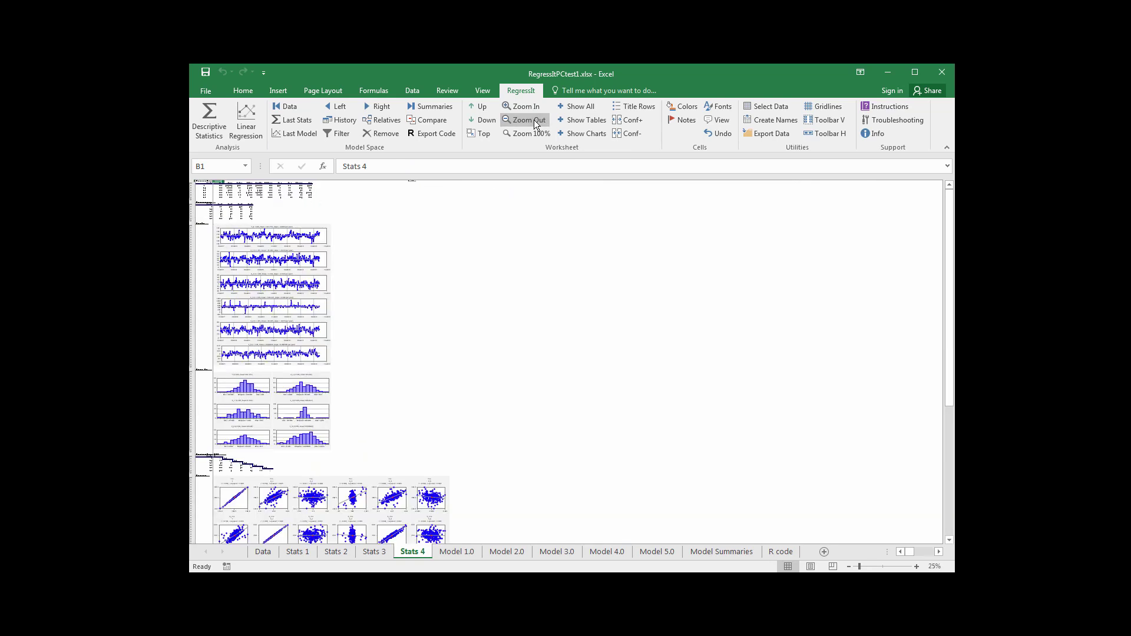
{"action": "left_click", "coordinate": [534, 121]}
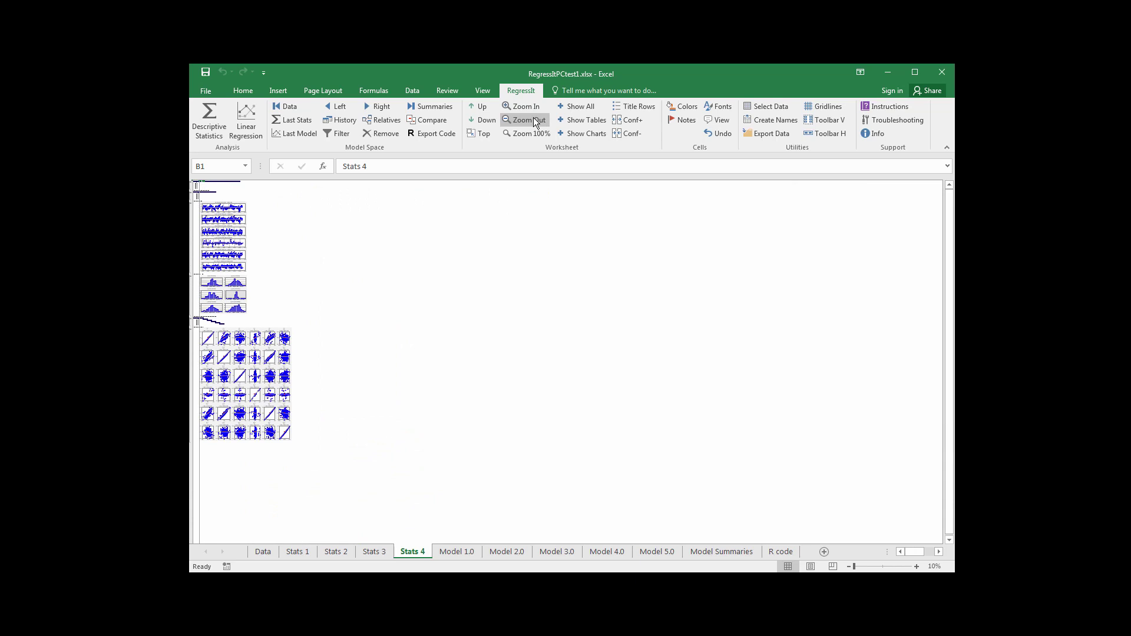
{"action": "left_click", "coordinate": [527, 135]}
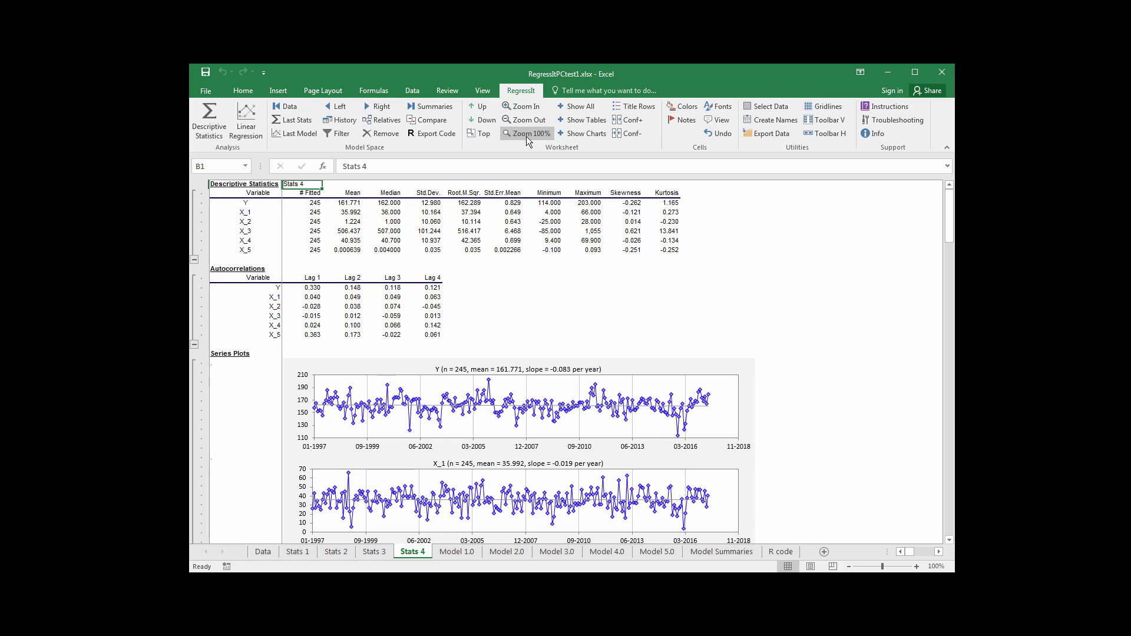
- Cycle through the descriptive statistics sheets from Stats 4 to Stats 1 and back to Stats 4
{"action": "left_click", "coordinate": [298, 121]}
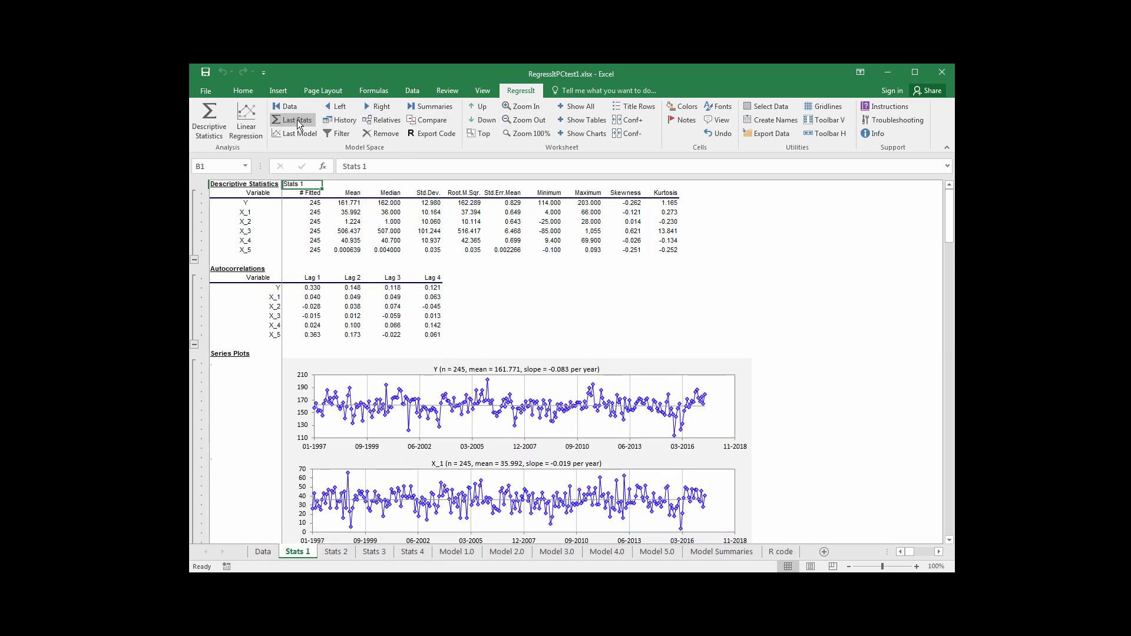
{"action": "left_click", "coordinate": [297, 119]}
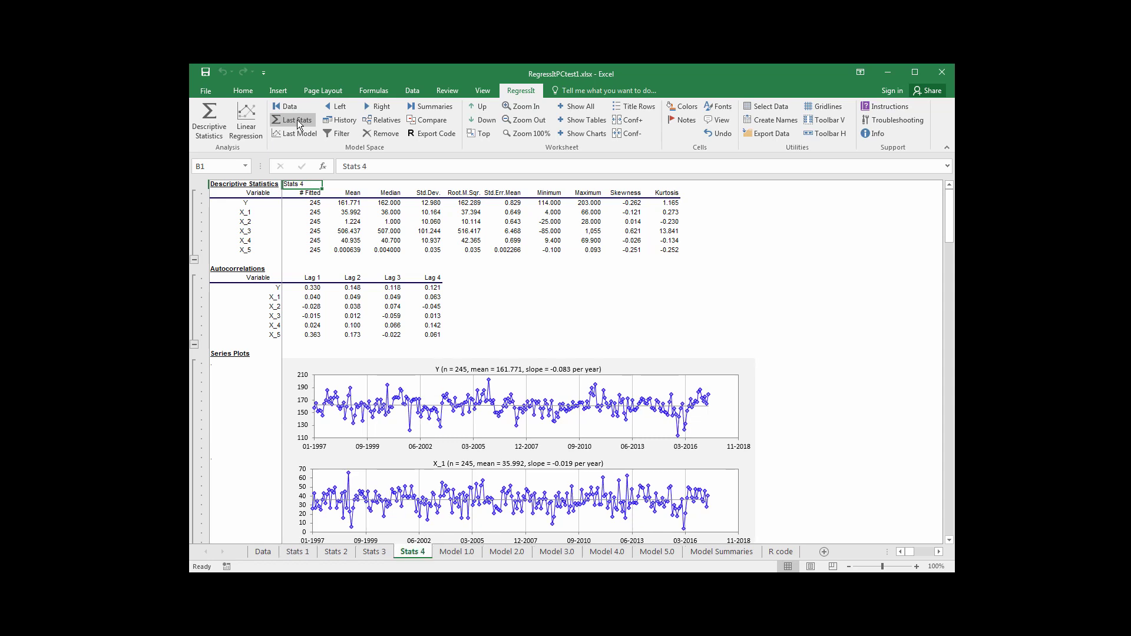
- Switch to Stats 1 and back to Stats 4, and jump through its sections to Series Plots and back up
{"action": "left_click", "coordinate": [297, 119]}
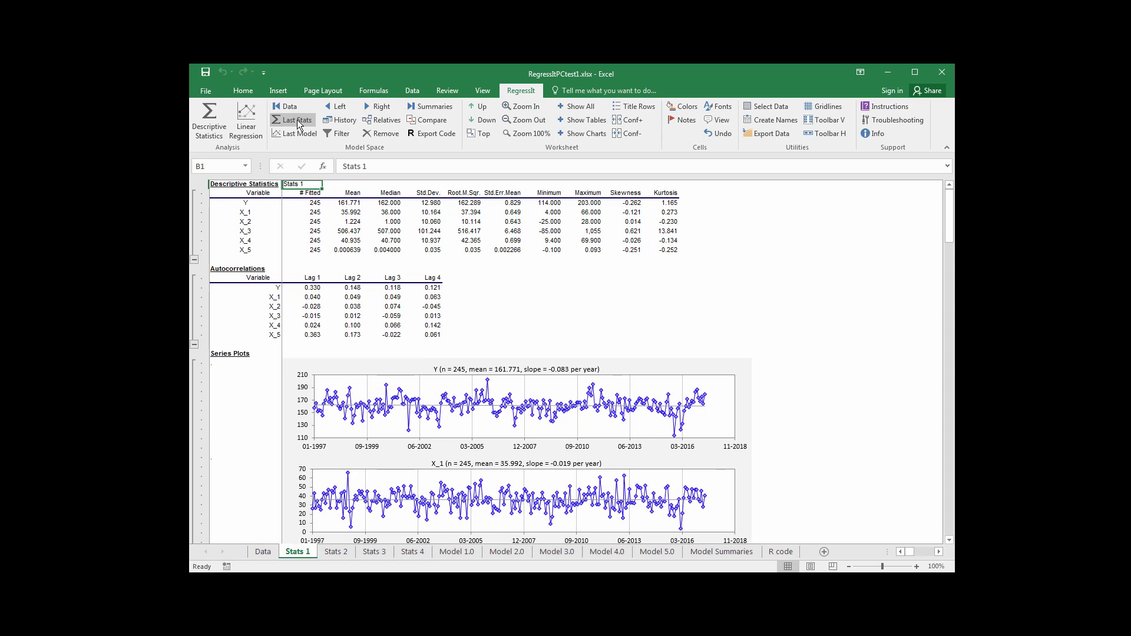
{"action": "left_click", "coordinate": [297, 120]}
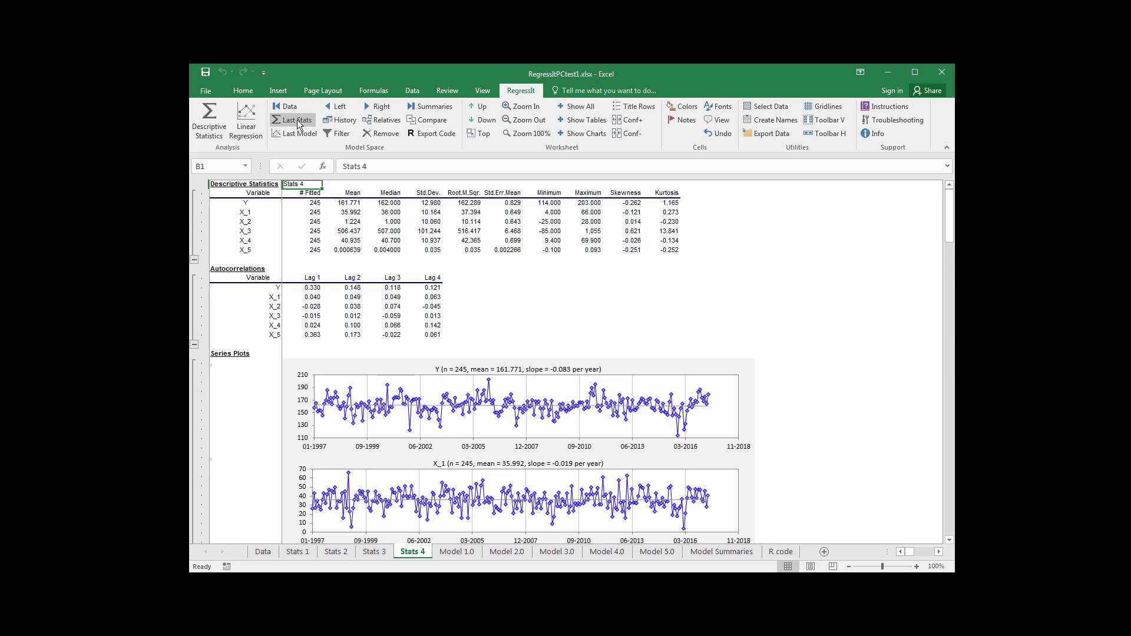
{"action": "left_click", "coordinate": [478, 121]}
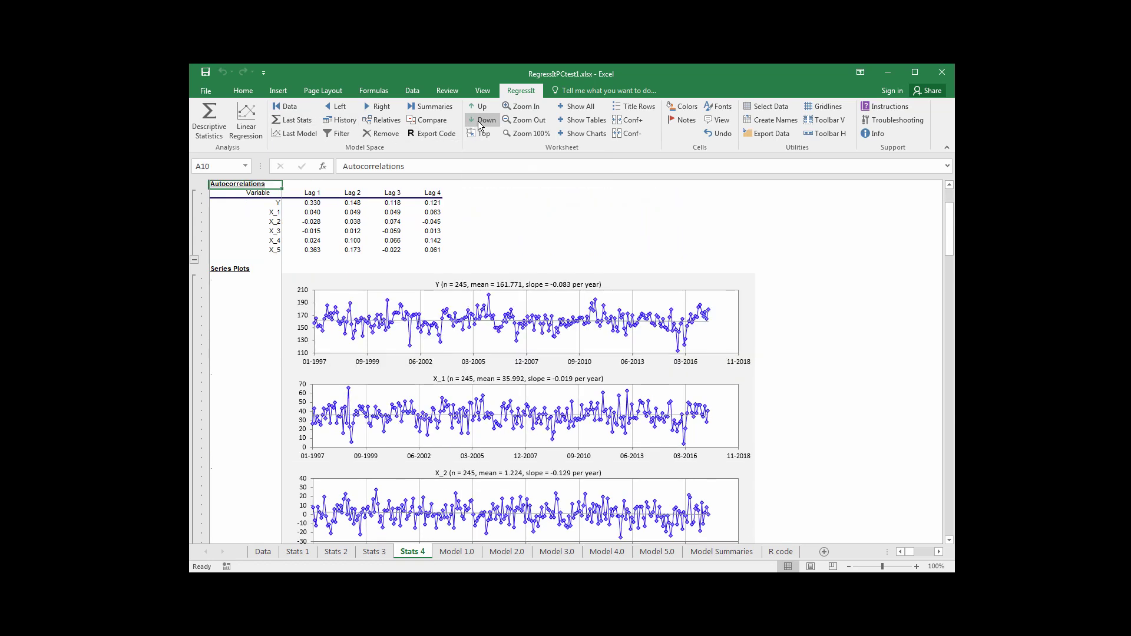
{"action": "left_click", "coordinate": [478, 121]}
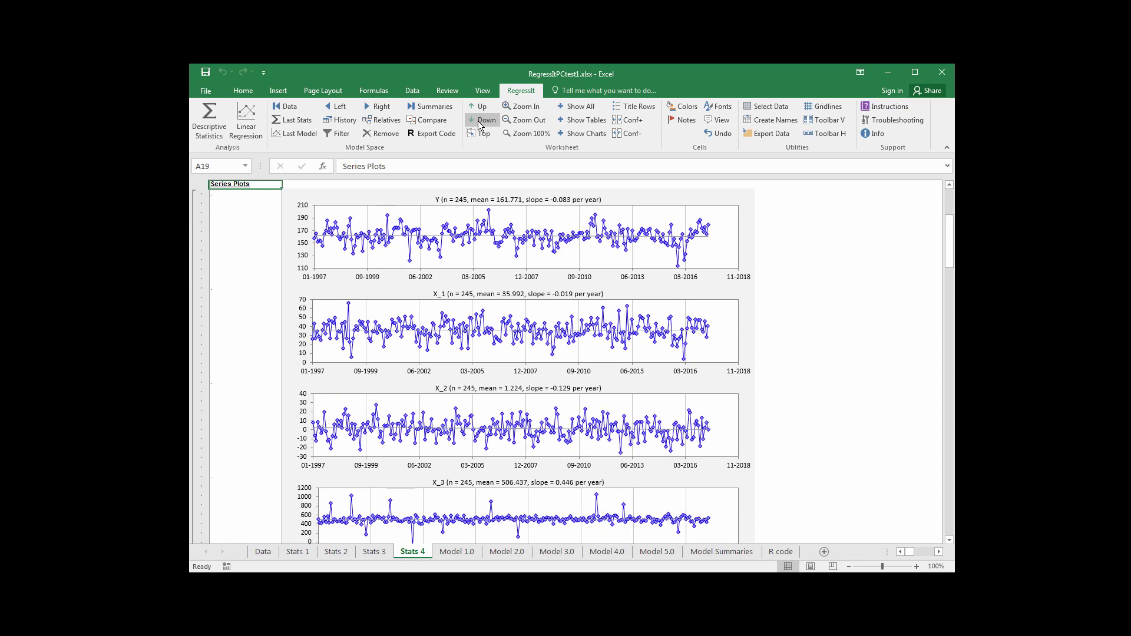
{"action": "left_click", "coordinate": [483, 108]}
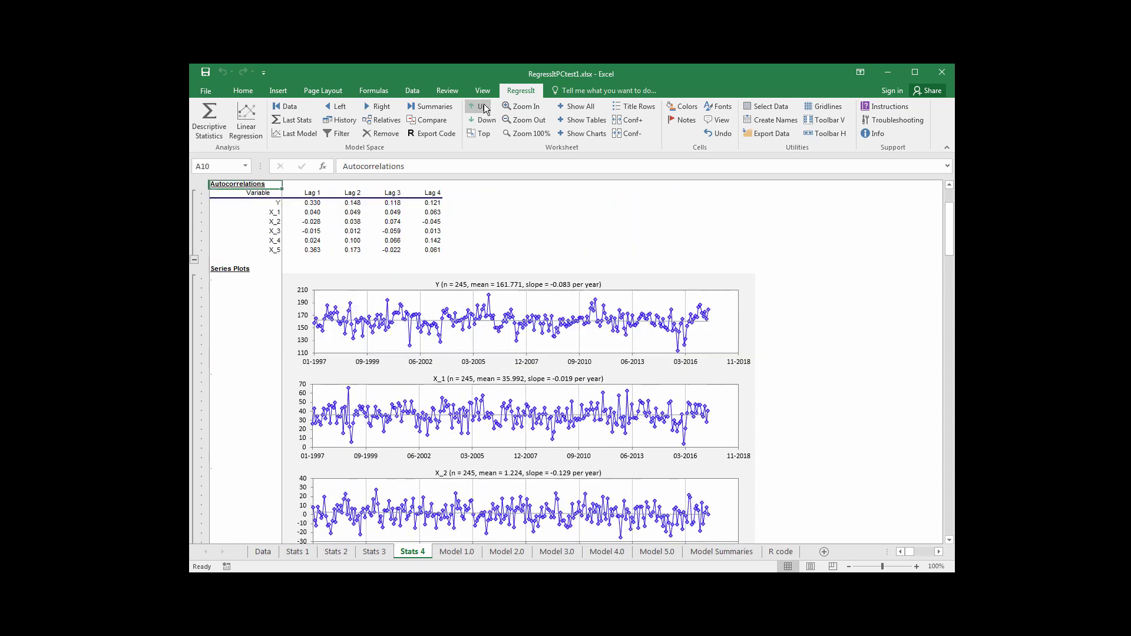
{"action": "left_click", "coordinate": [484, 108]}
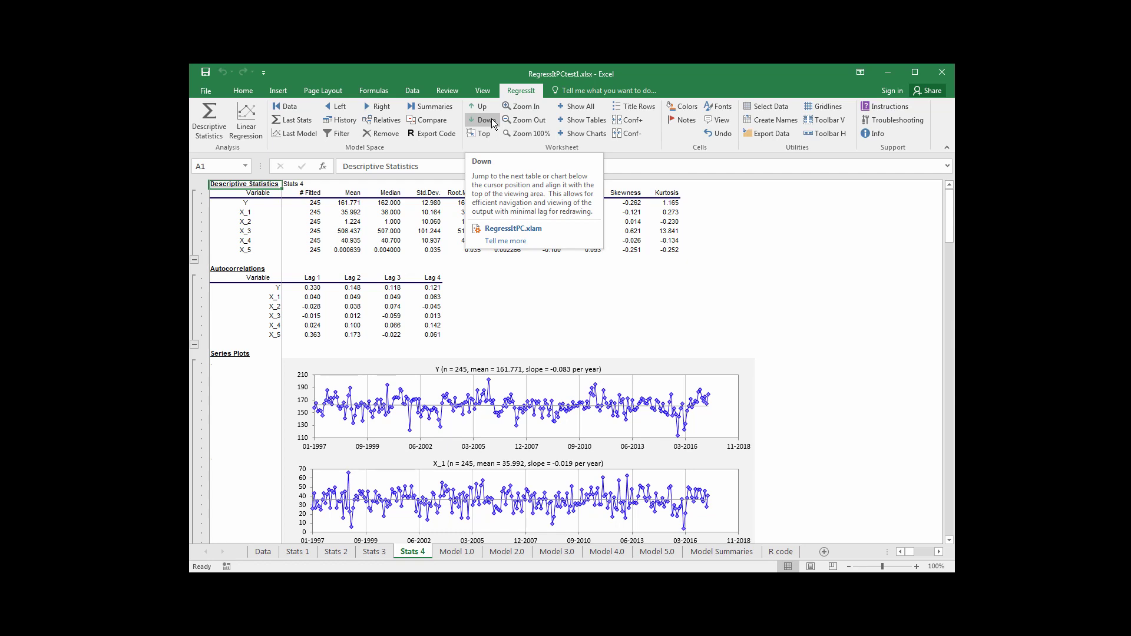
- Jump down section by section through the Stats 4 output to the last row of scatterplots, X_5 versus the other variables
{"action": "left_click", "coordinate": [493, 124]}
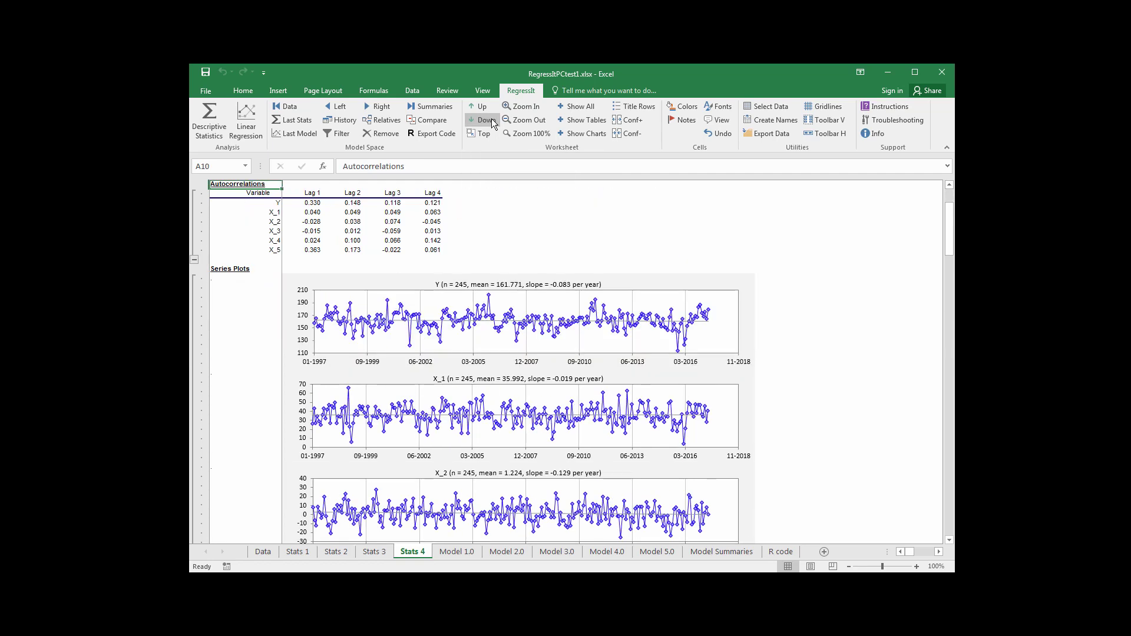
{"action": "left_click", "coordinate": [493, 122]}
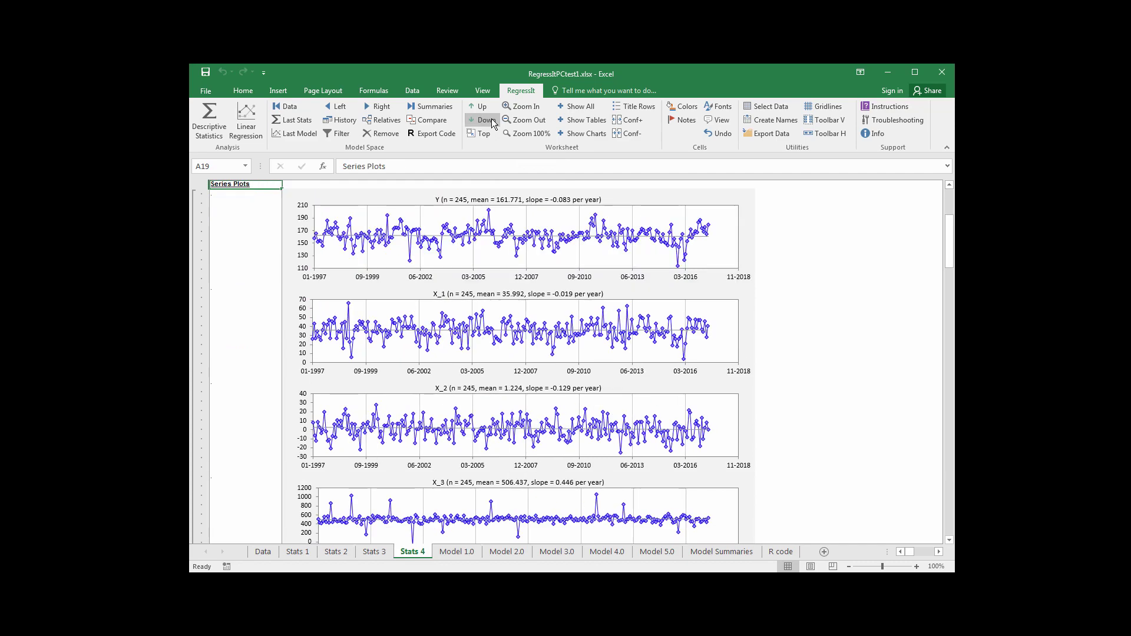
{"action": "left_click", "coordinate": [493, 123]}
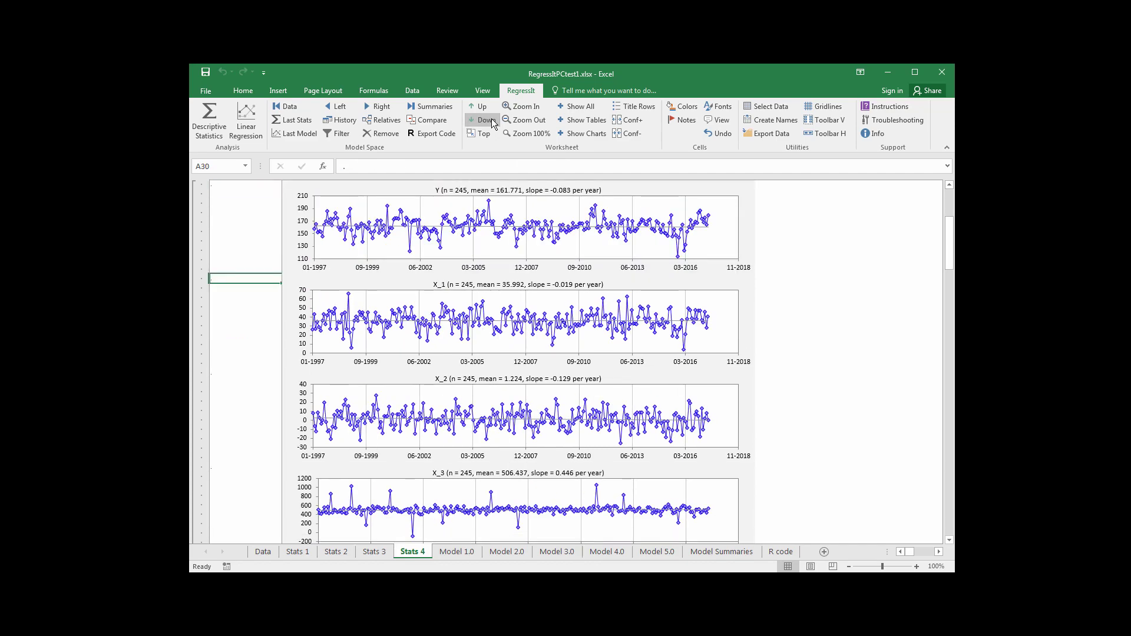
{"action": "left_click", "coordinate": [494, 123]}
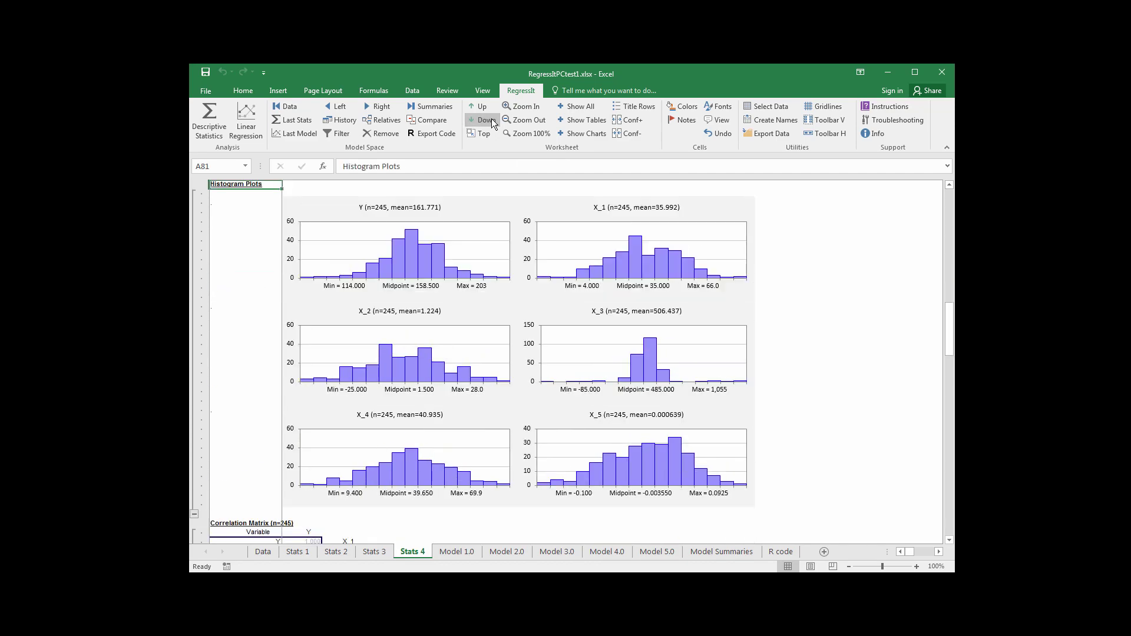
{"action": "left_click", "coordinate": [493, 123]}
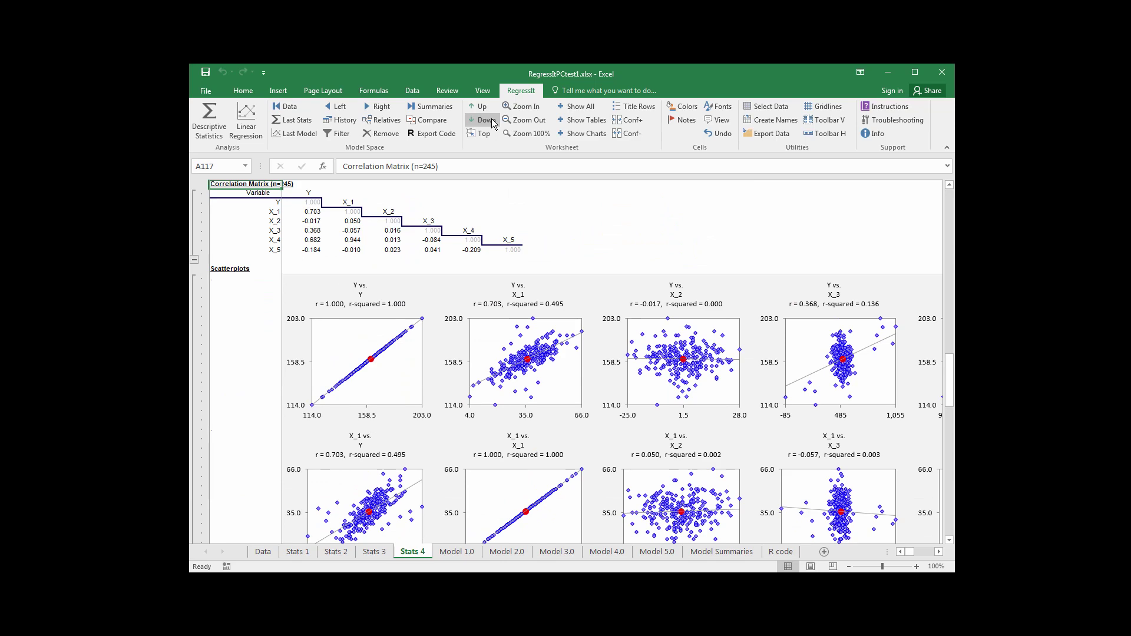
{"action": "left_click", "coordinate": [493, 123]}
{"action": "left_click", "coordinate": [493, 122]}
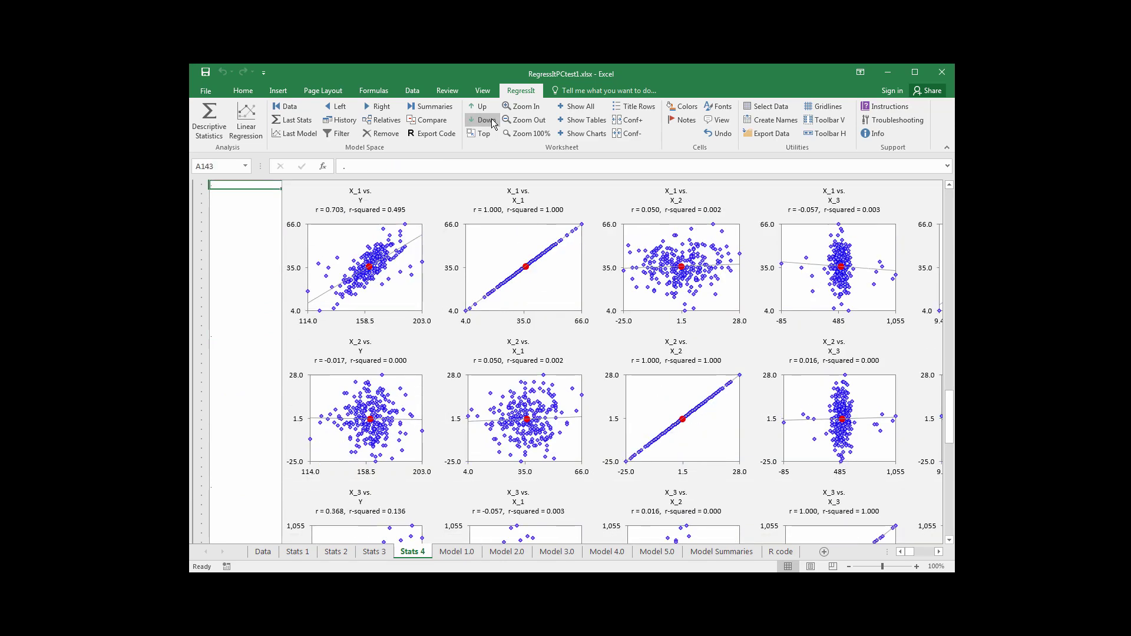
{"action": "left_click", "coordinate": [494, 122]}
{"action": "left_click", "coordinate": [494, 122]}
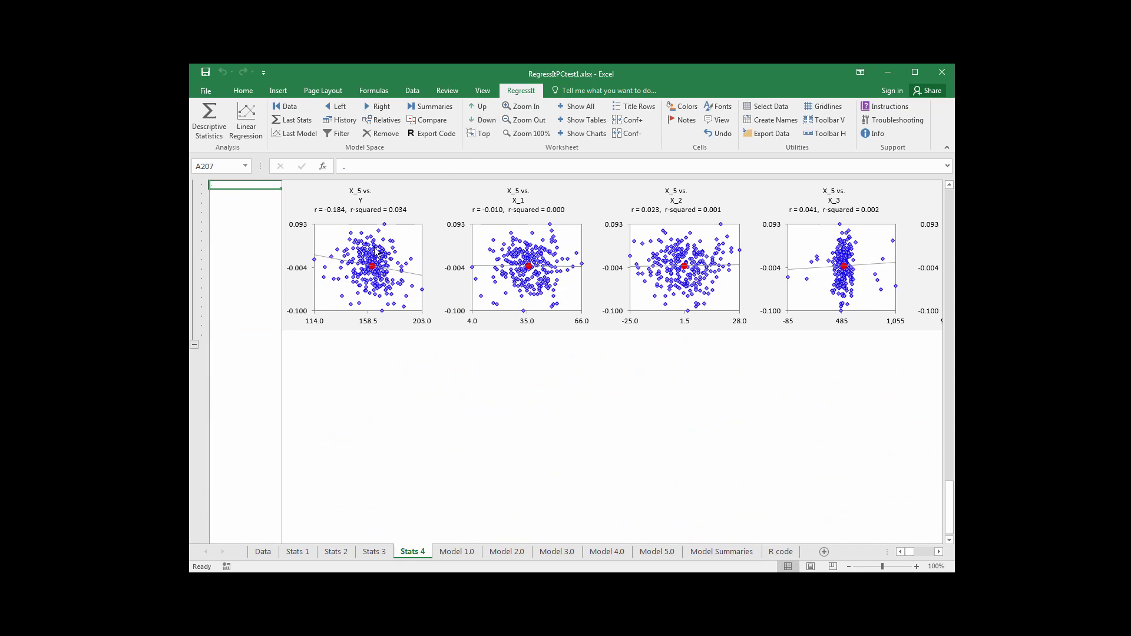
- Select the data series, title and vertical axis of the X_5 vs. Y scatterplot to inspect its editable elements, ending with the chart deselected
{"action": "left_click", "coordinate": [373, 246]}
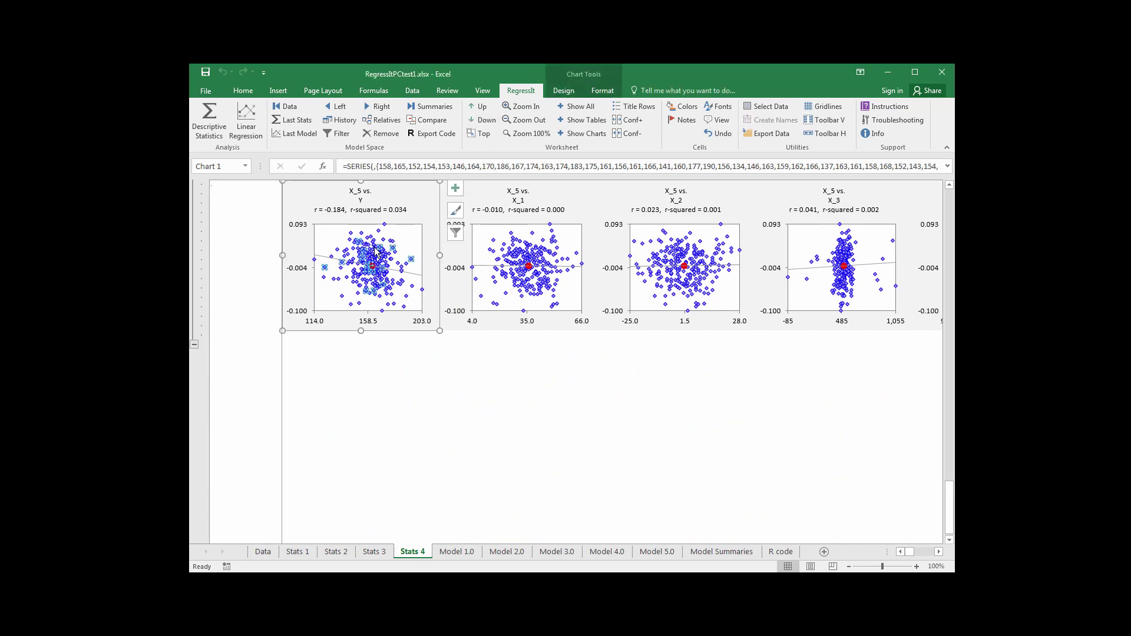
{"action": "left_click", "coordinate": [384, 199]}
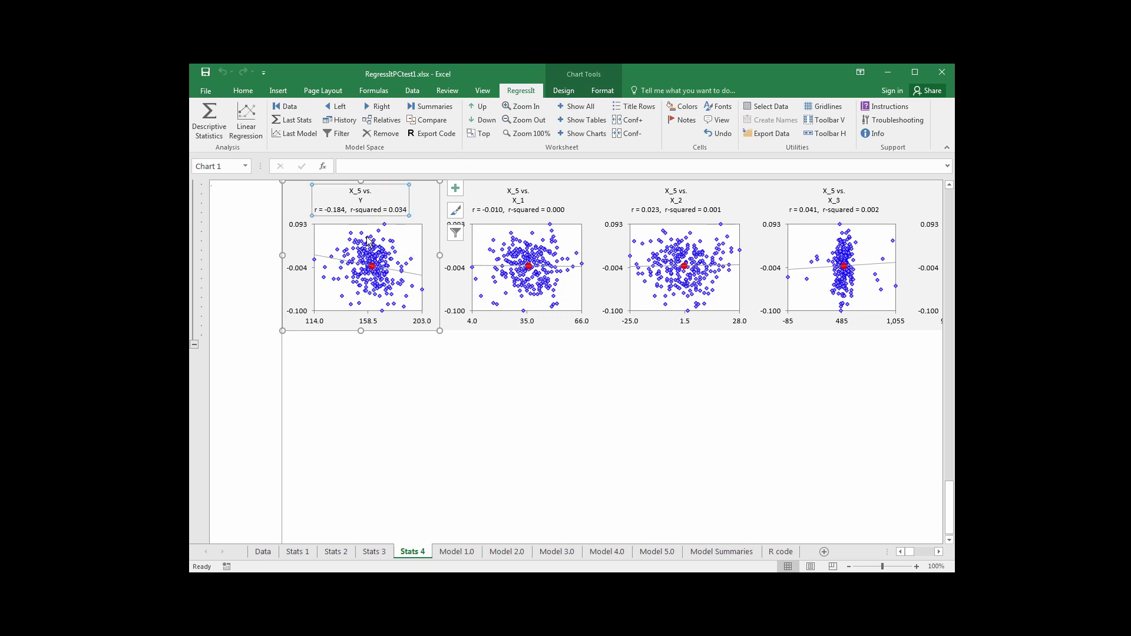
{"action": "left_click", "coordinate": [304, 272]}
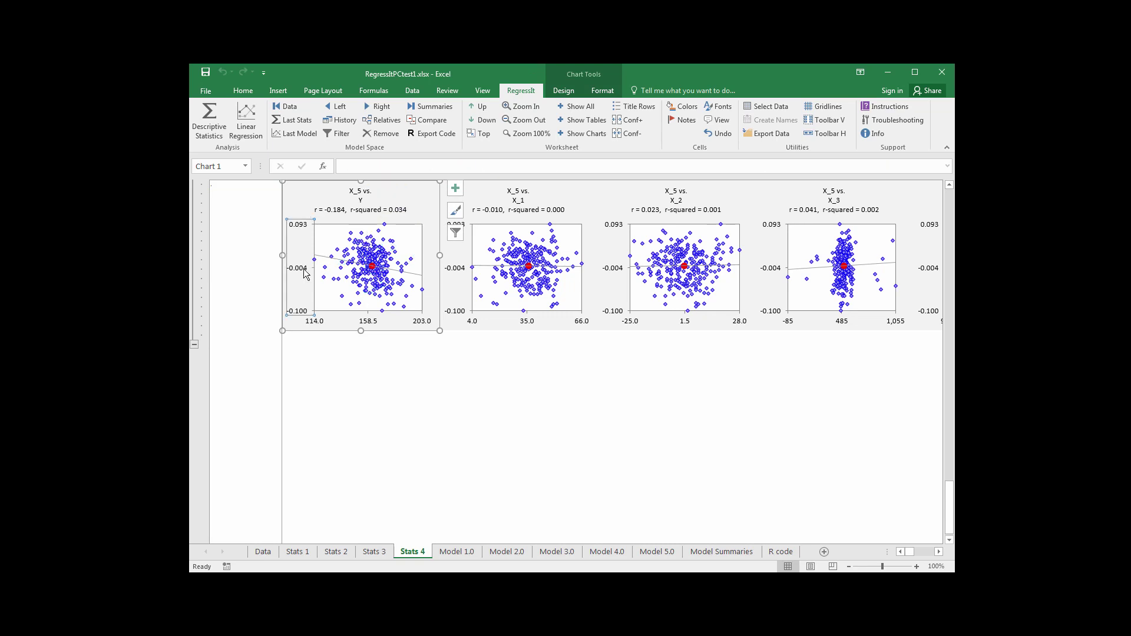
{"action": "left_click", "coordinate": [370, 202]}
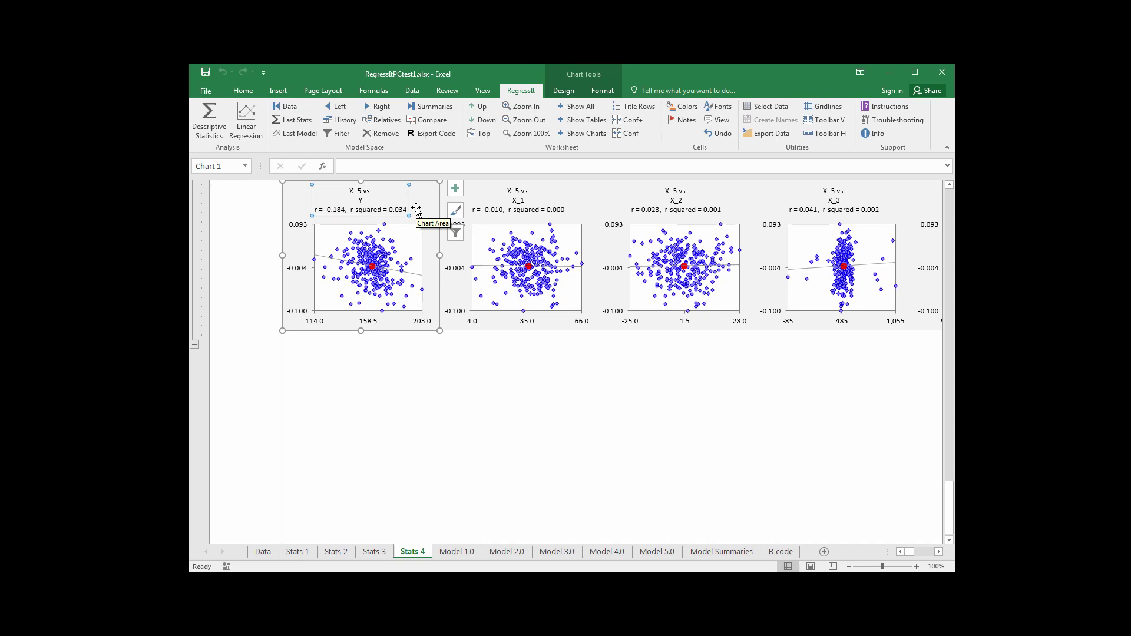
{"action": "left_click", "coordinate": [242, 221]}
- Return to the correlation matrix, enlarge it to 175% zoom, and select its Y column
{"action": "left_click", "coordinate": [482, 108]}
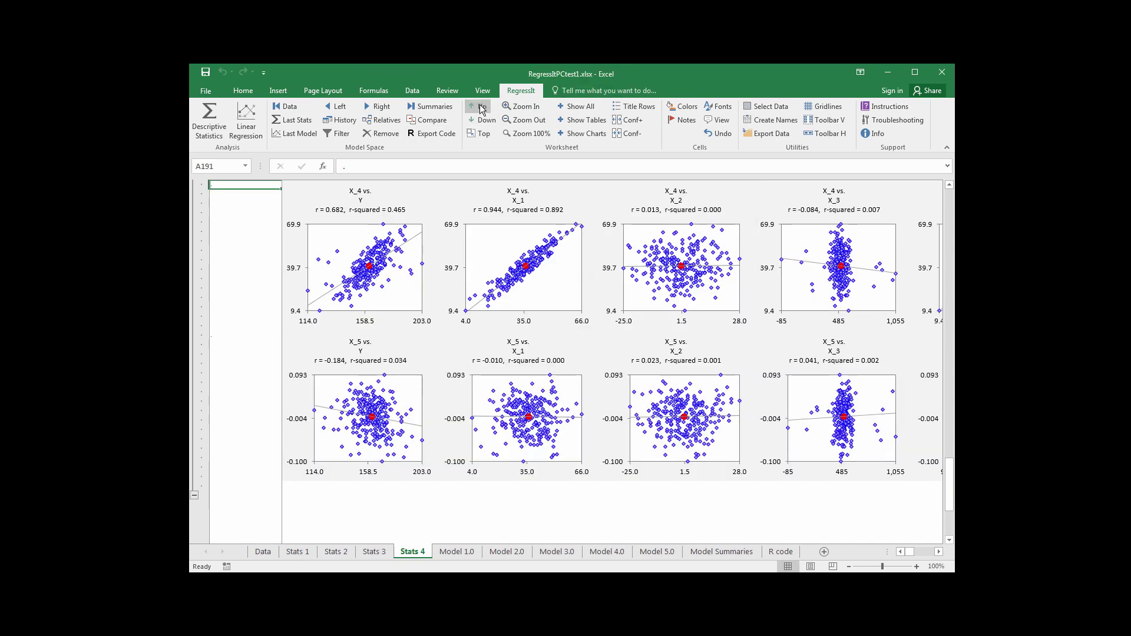
{"action": "left_click", "coordinate": [482, 107]}
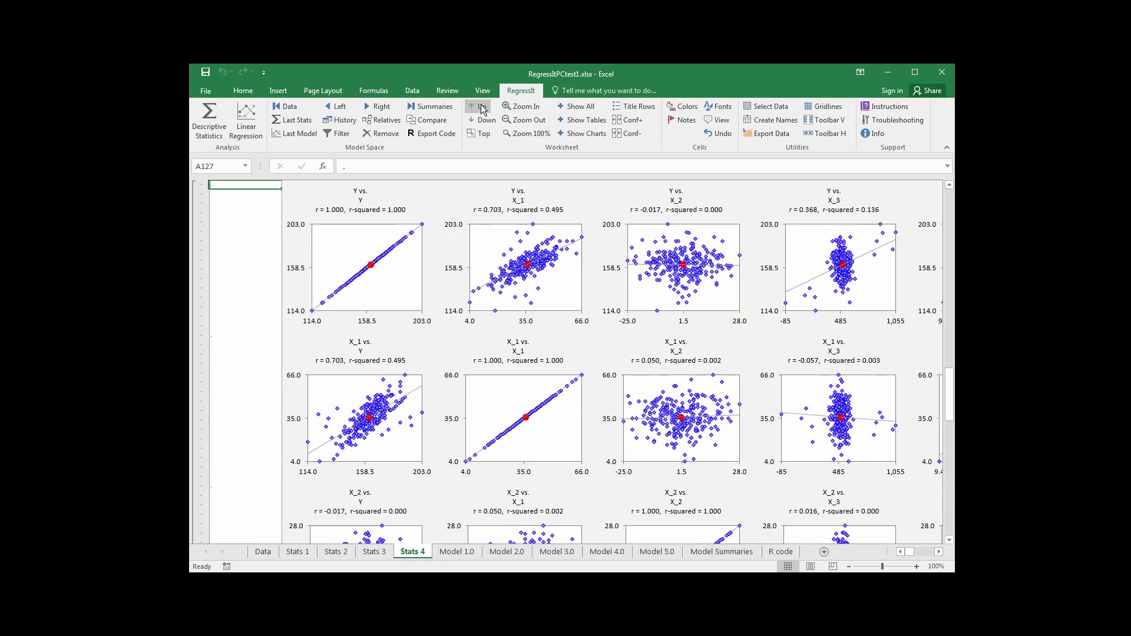
{"action": "left_click", "coordinate": [533, 106]}
{"action": "left_click", "coordinate": [534, 106]}
{"action": "left_click", "coordinate": [533, 106]}
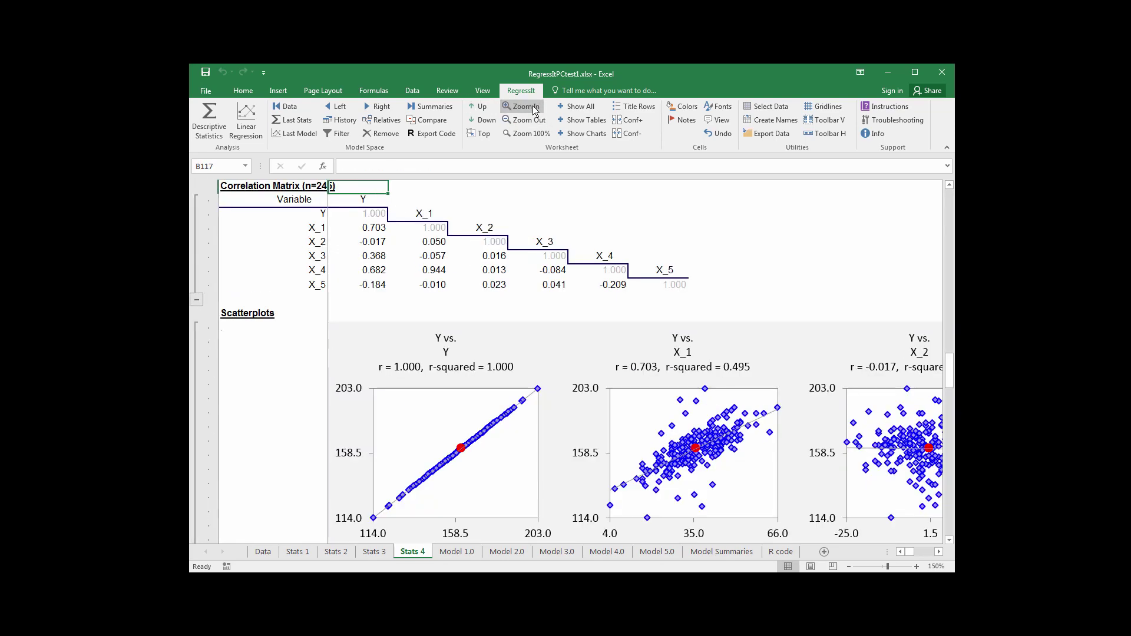
{"action": "left_click", "coordinate": [533, 108]}
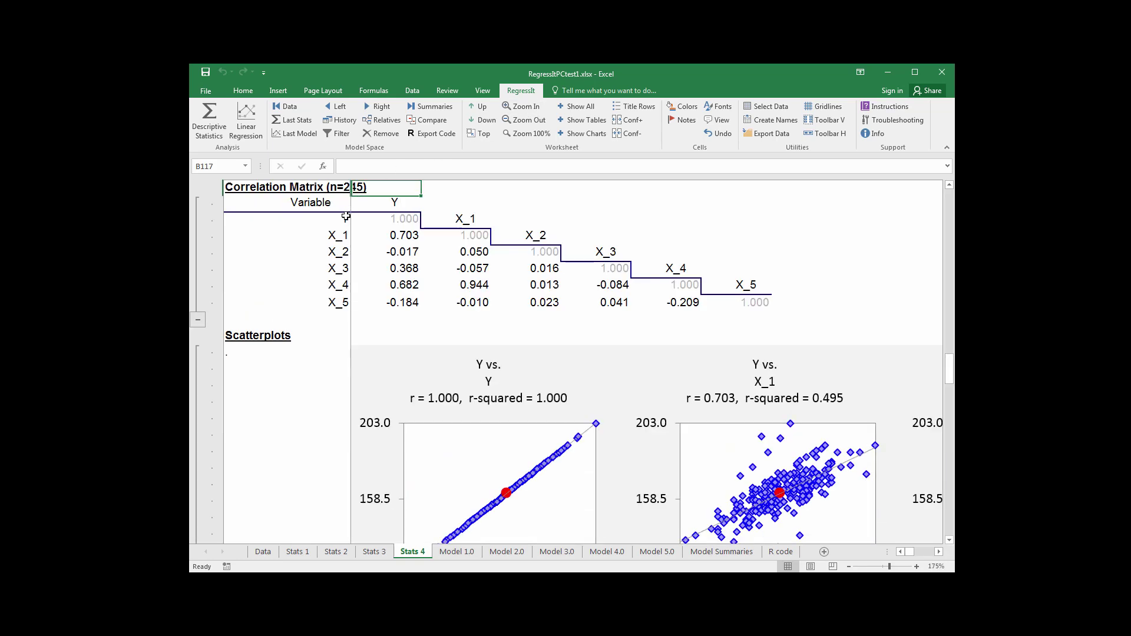
{"action": "left_click_drag", "start_coordinate": [394, 200], "coordinate": [394, 301]}
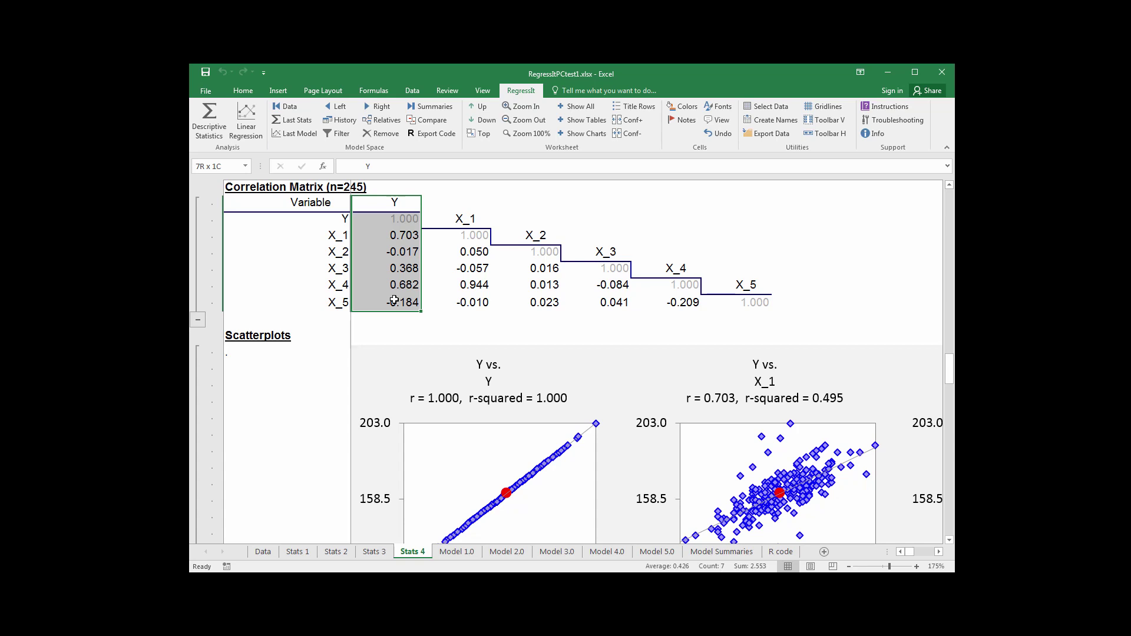
- Toggle the color coding of the correlation matrix on and off twice
{"action": "left_click", "coordinate": [409, 203]}
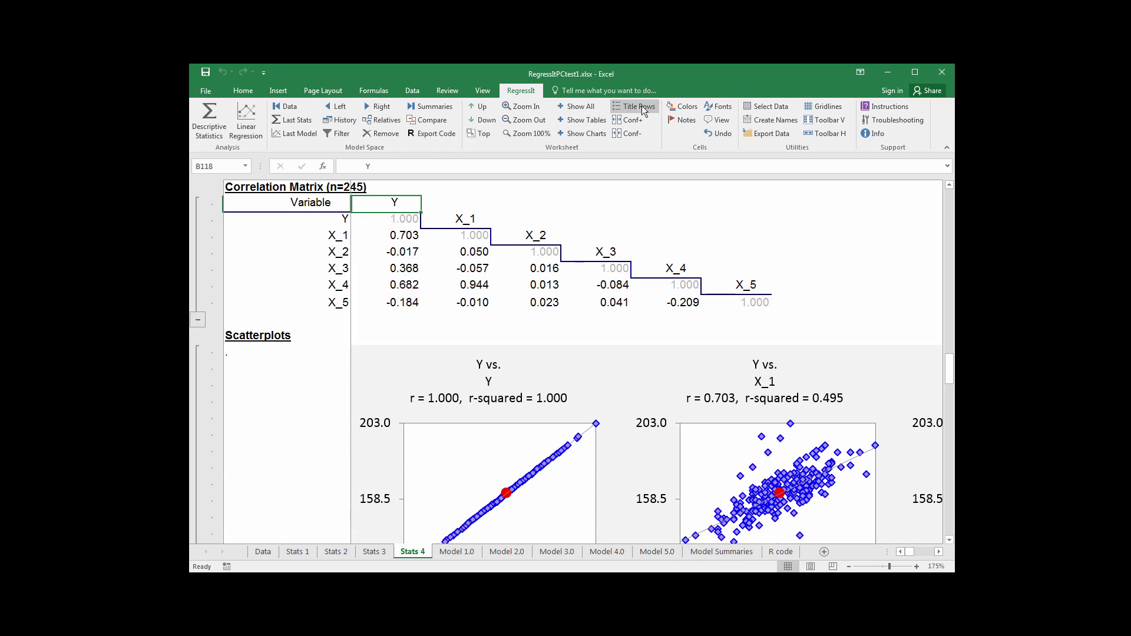
{"action": "left_click", "coordinate": [677, 110]}
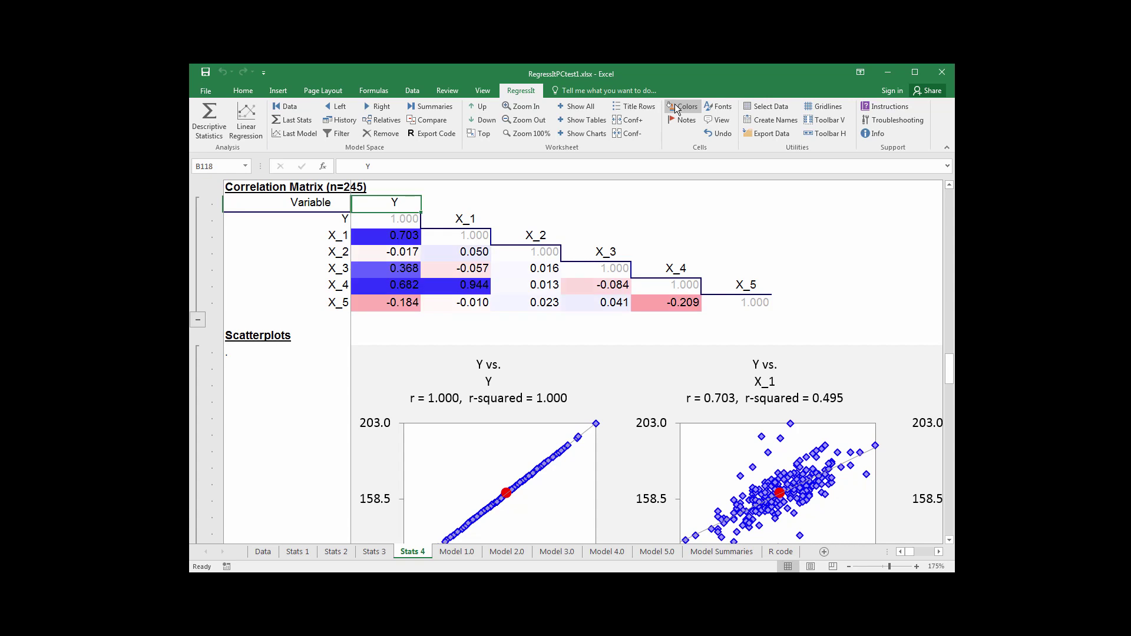
{"action": "left_click", "coordinate": [677, 109]}
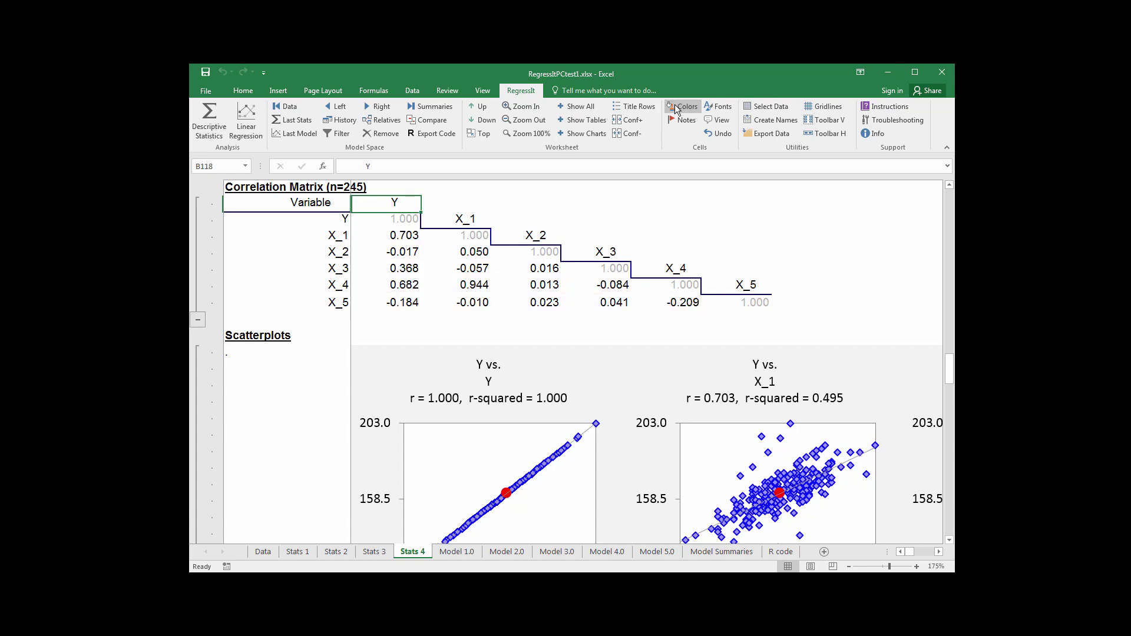
{"action": "left_click", "coordinate": [676, 109]}
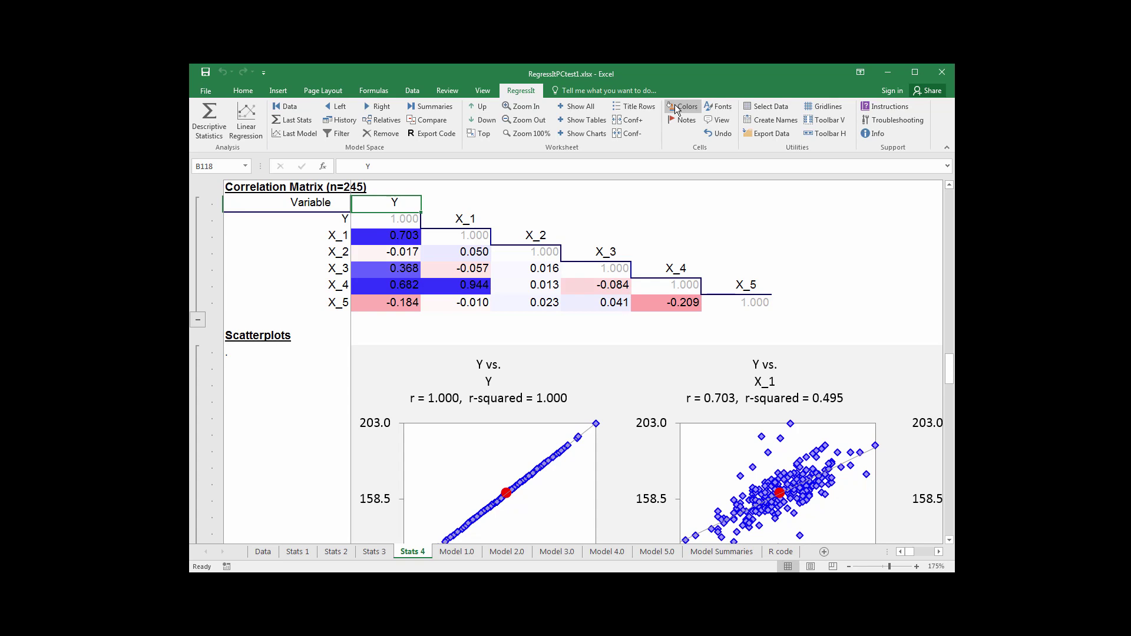
{"action": "left_click", "coordinate": [676, 109]}
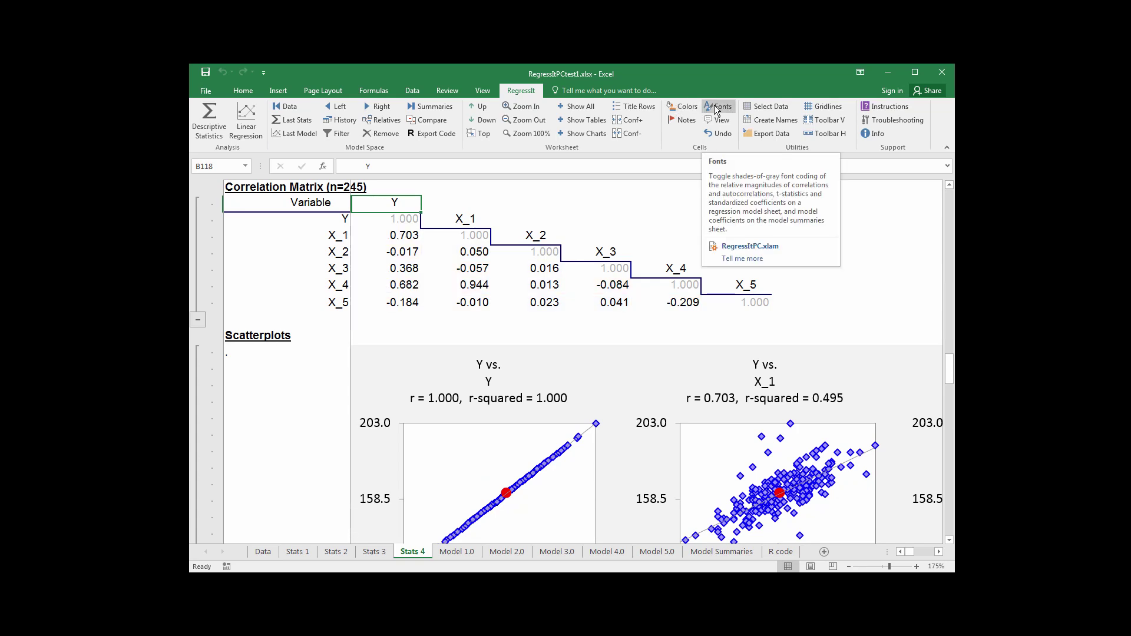
- Apply shades-of-gray font coding to the correlation matrix and select the X_1 with Y, X_4 with Y, and X_4 with X_1 correlations
{"action": "left_click", "coordinate": [717, 110]}
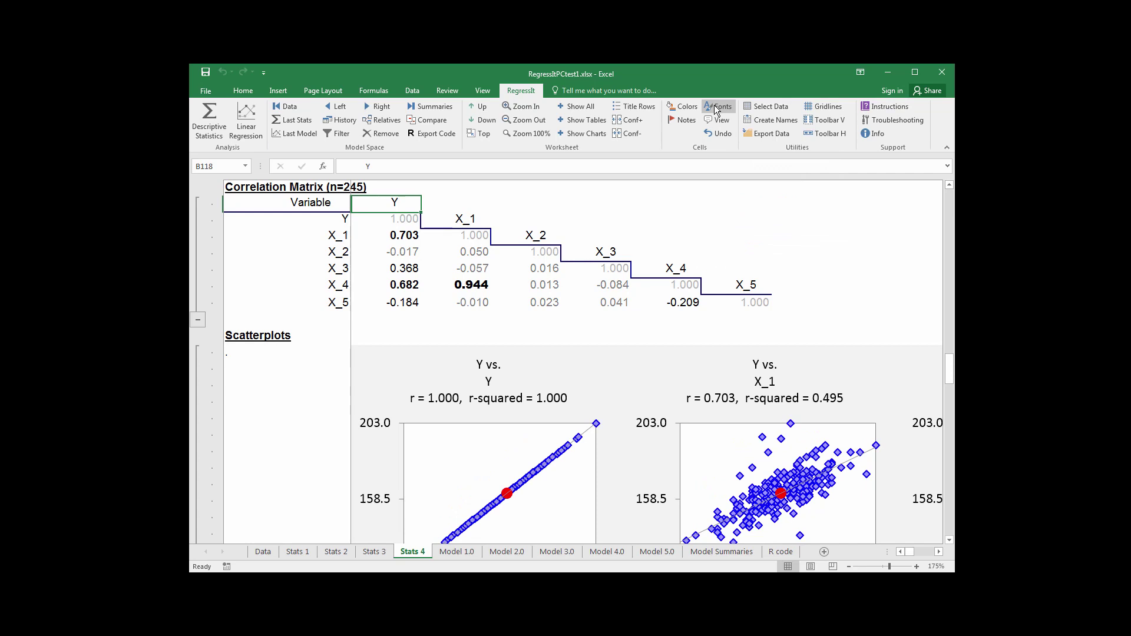
{"action": "left_click", "coordinate": [716, 110]}
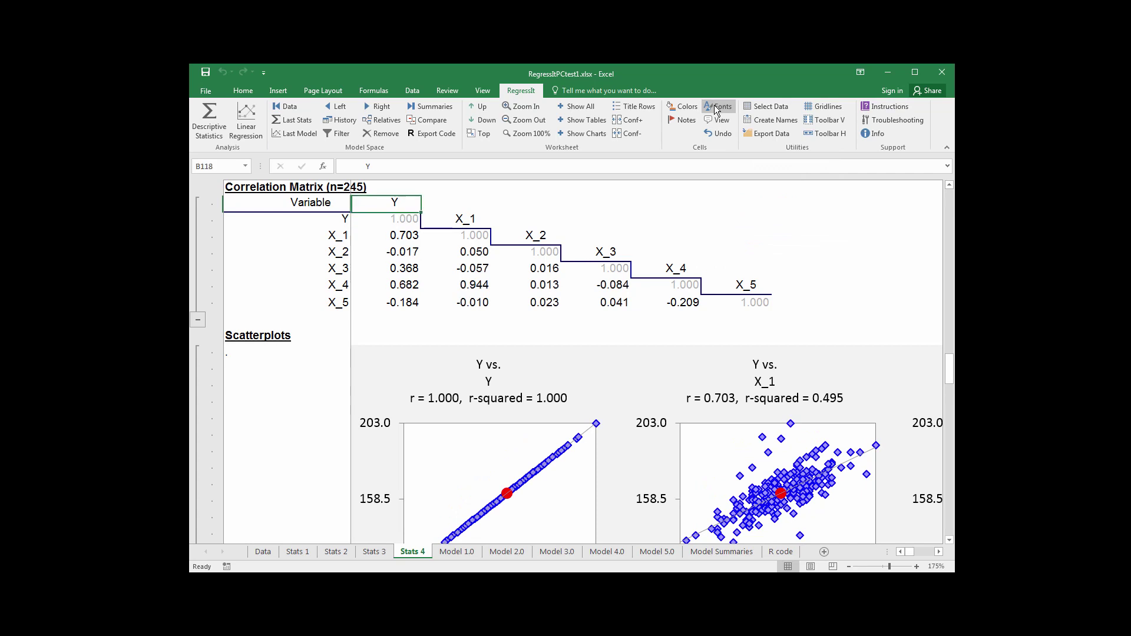
{"action": "left_click", "coordinate": [716, 110]}
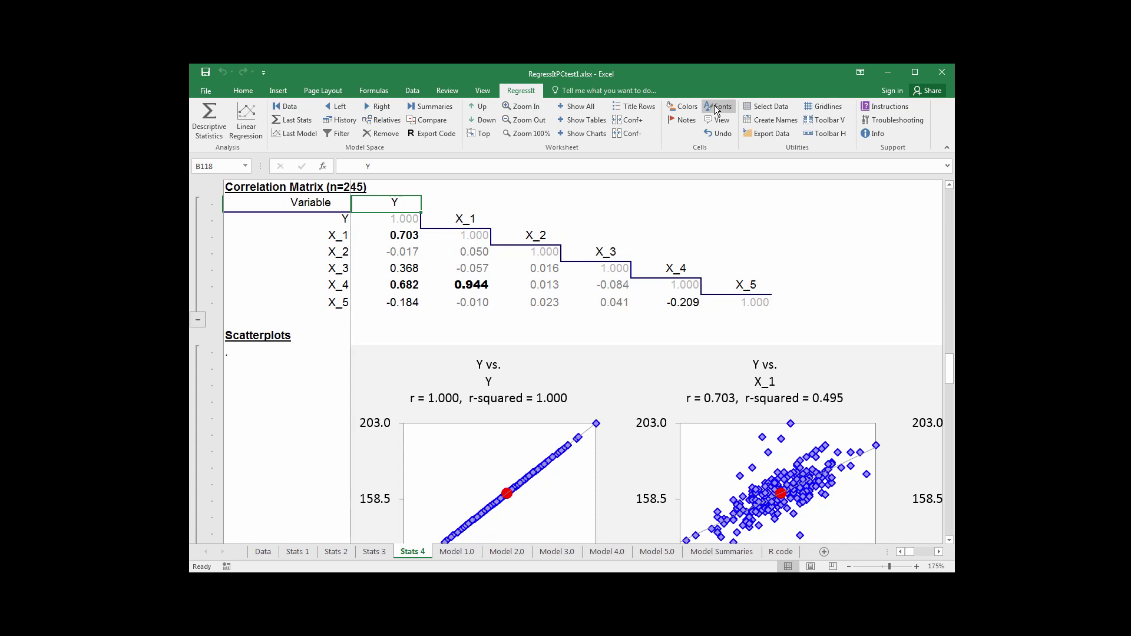
{"action": "left_click", "coordinate": [401, 237]}
{"action": "left_click", "coordinate": [393, 285]}
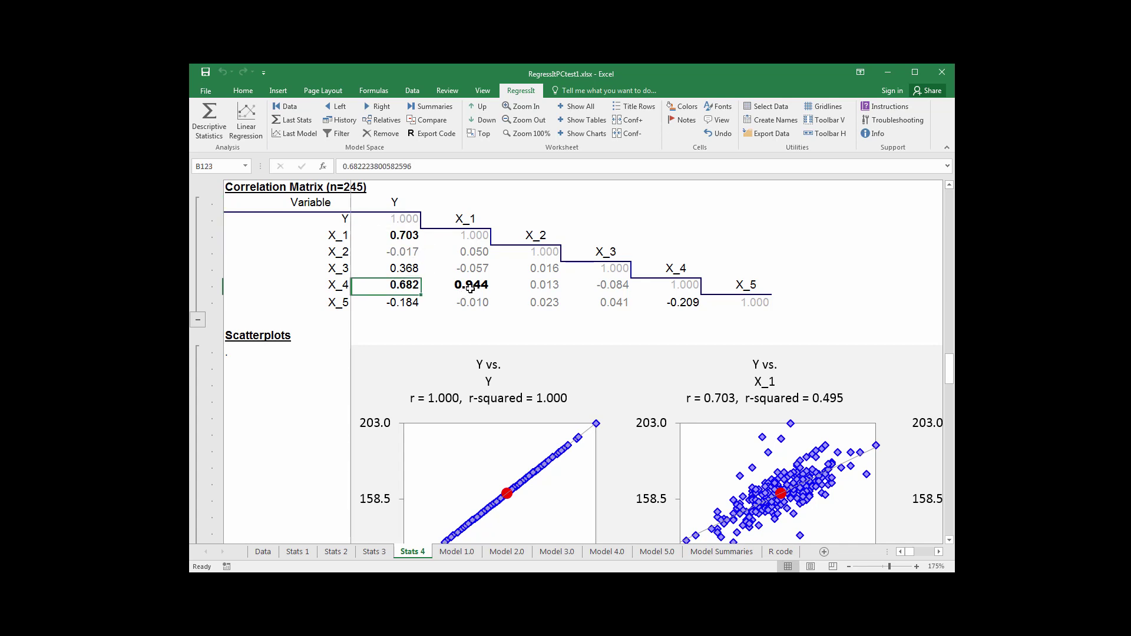
{"action": "left_click", "coordinate": [469, 286]}
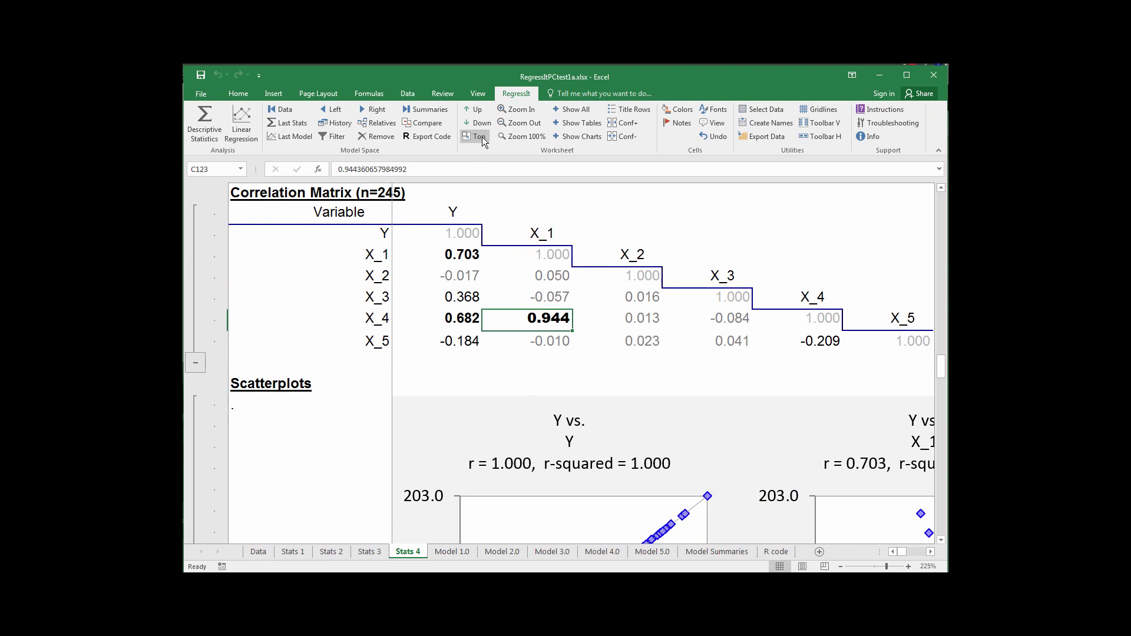
- Return the Stats 4 sheet to its top at 100% zoom and move back to the Stats 2 sheet
{"action": "left_click", "coordinate": [478, 136]}
{"action": "left_click", "coordinate": [522, 134]}
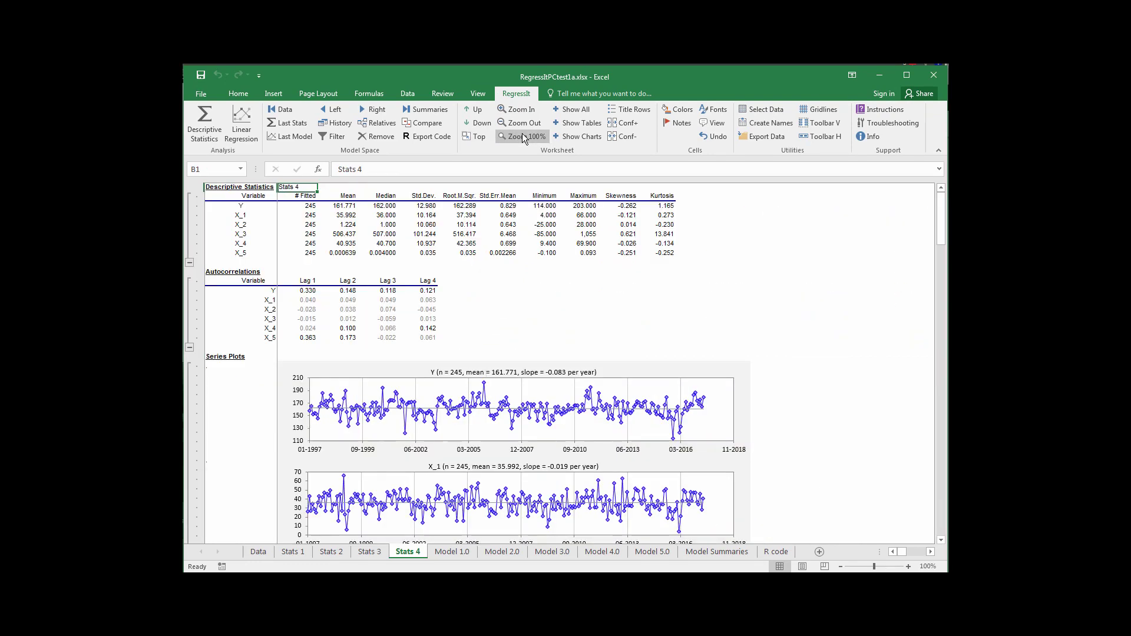
{"action": "left_click", "coordinate": [333, 112]}
{"action": "left_click", "coordinate": [331, 109]}
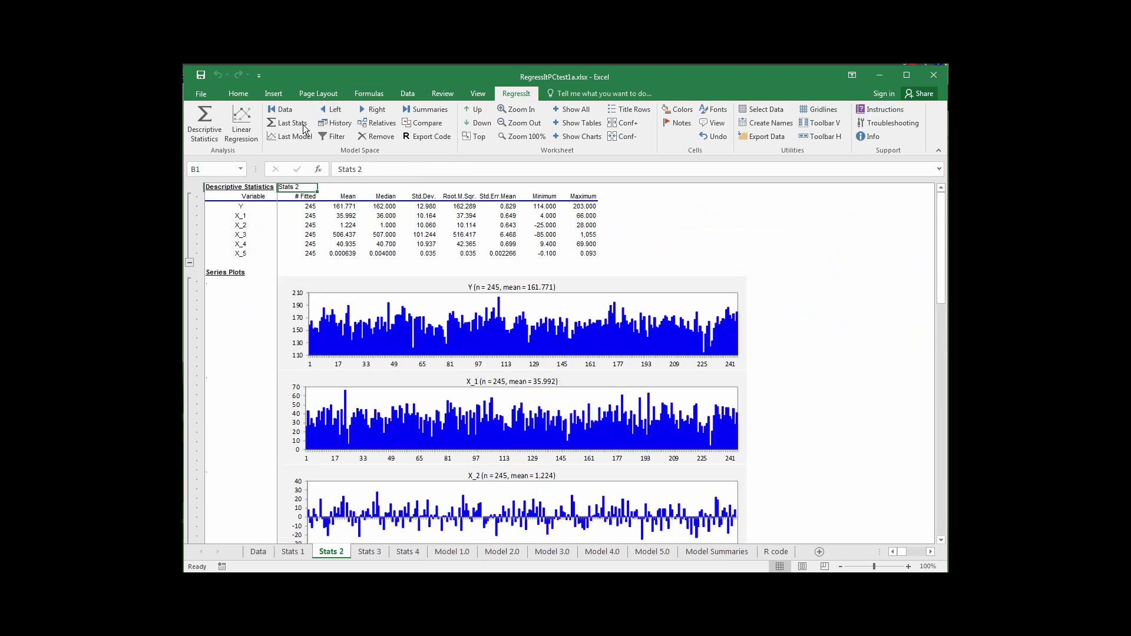
- Run a new descriptive analysis named Stats 5 with the settings inherited from Stats 2, and show all of its output
{"action": "left_click", "coordinate": [206, 124]}
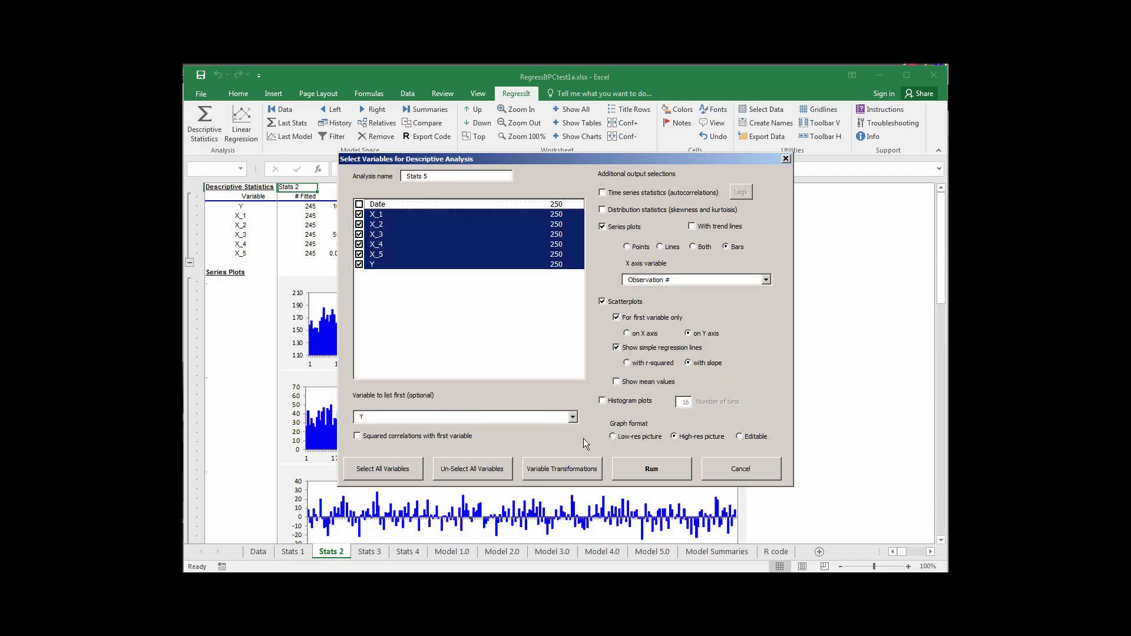
{"action": "left_click", "coordinate": [642, 467]}
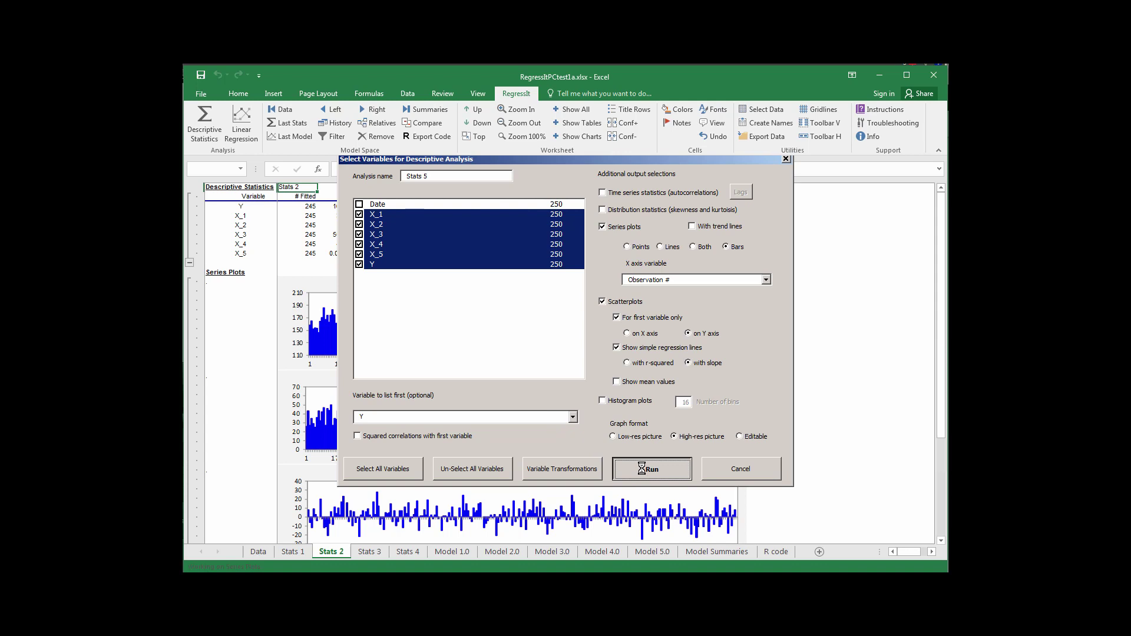
{"action": "left_click", "coordinate": [575, 111]}
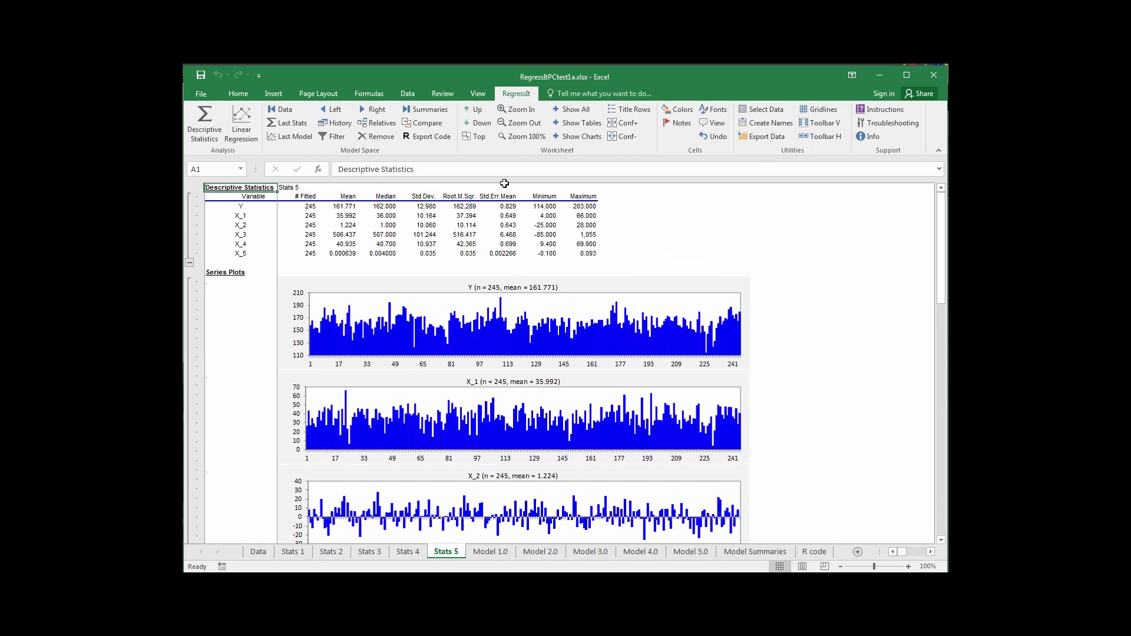
- Review the Stats 5 output down to the scatterplots, and as a whole at 25% zoom, ending at 100%
{"action": "left_click", "coordinate": [477, 123]}
{"action": "left_click", "coordinate": [477, 123]}
{"action": "left_click", "coordinate": [477, 123]}
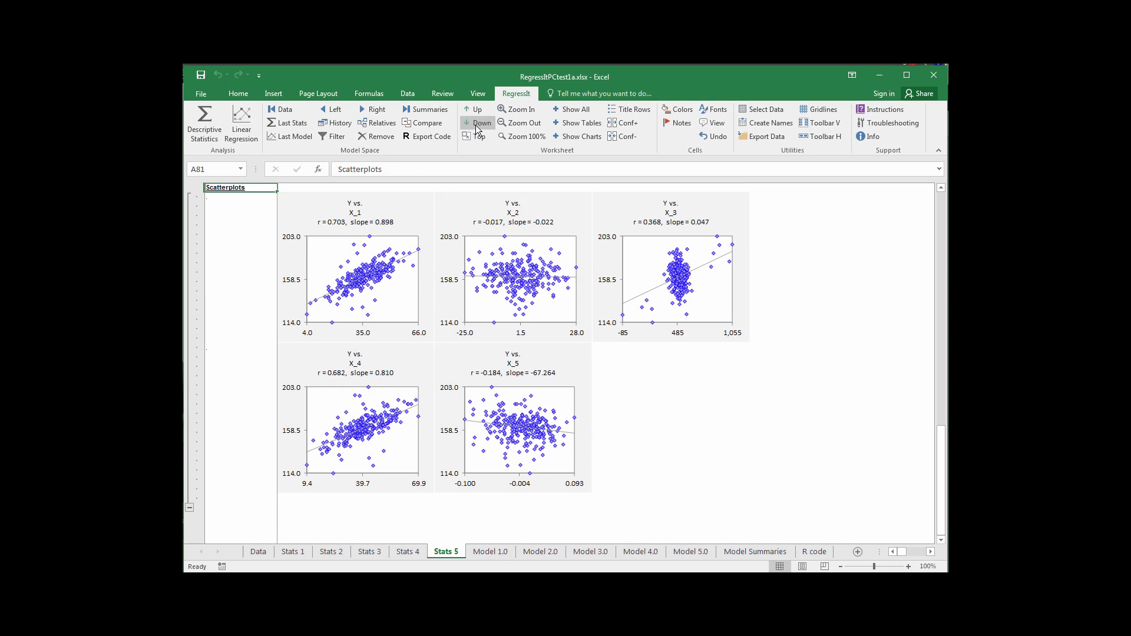
{"action": "left_click", "coordinate": [484, 137]}
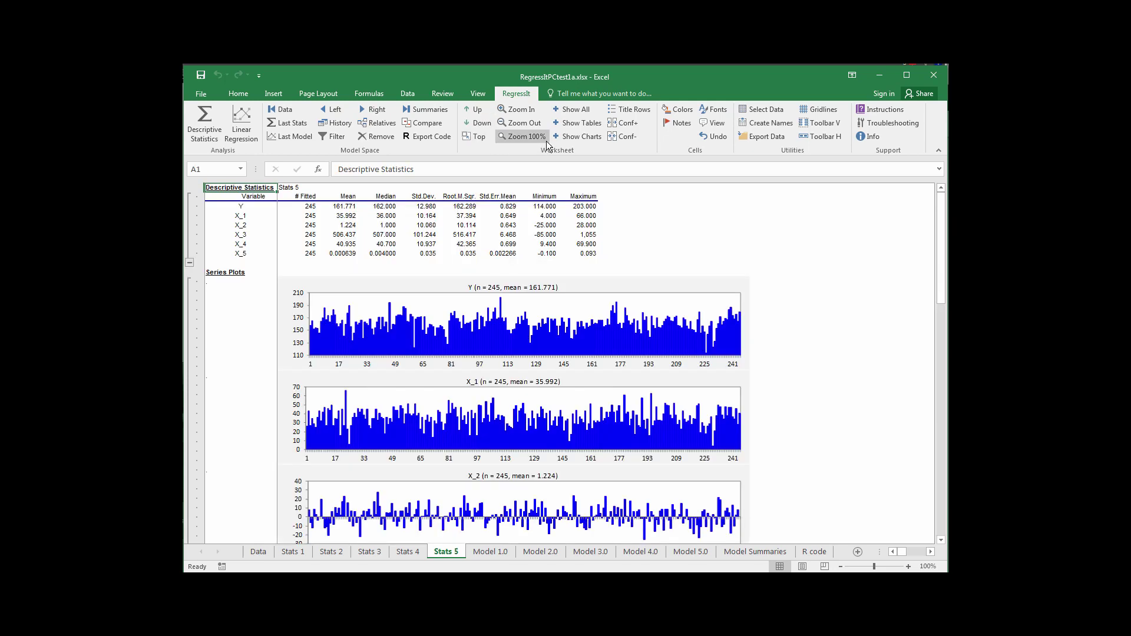
{"action": "left_click", "coordinate": [531, 125]}
{"action": "left_click", "coordinate": [532, 125]}
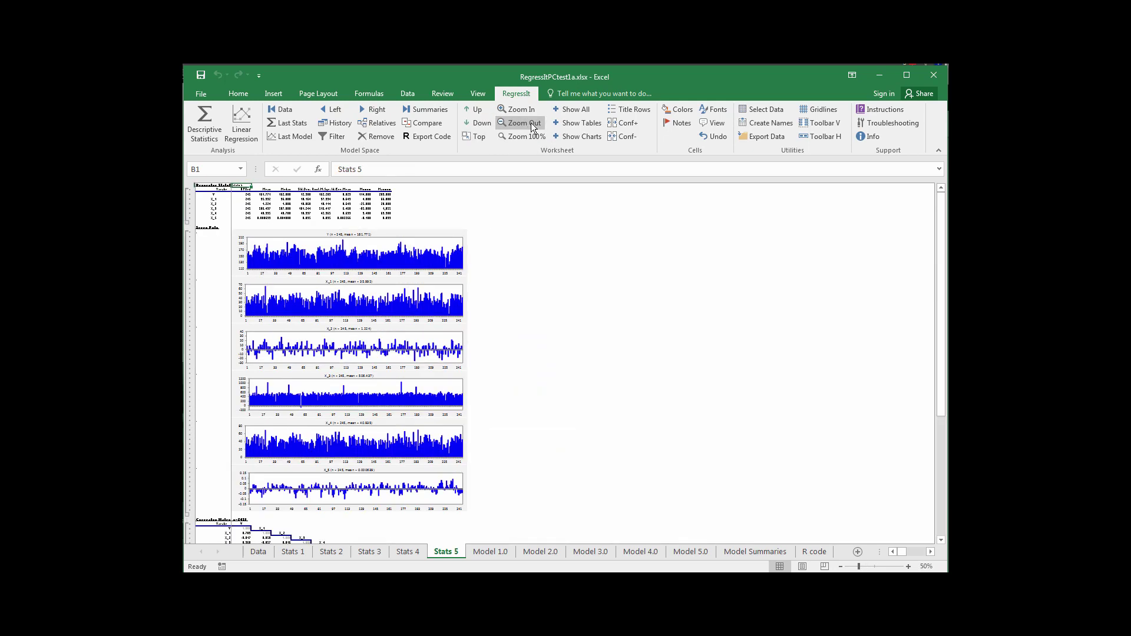
{"action": "left_click", "coordinate": [531, 124]}
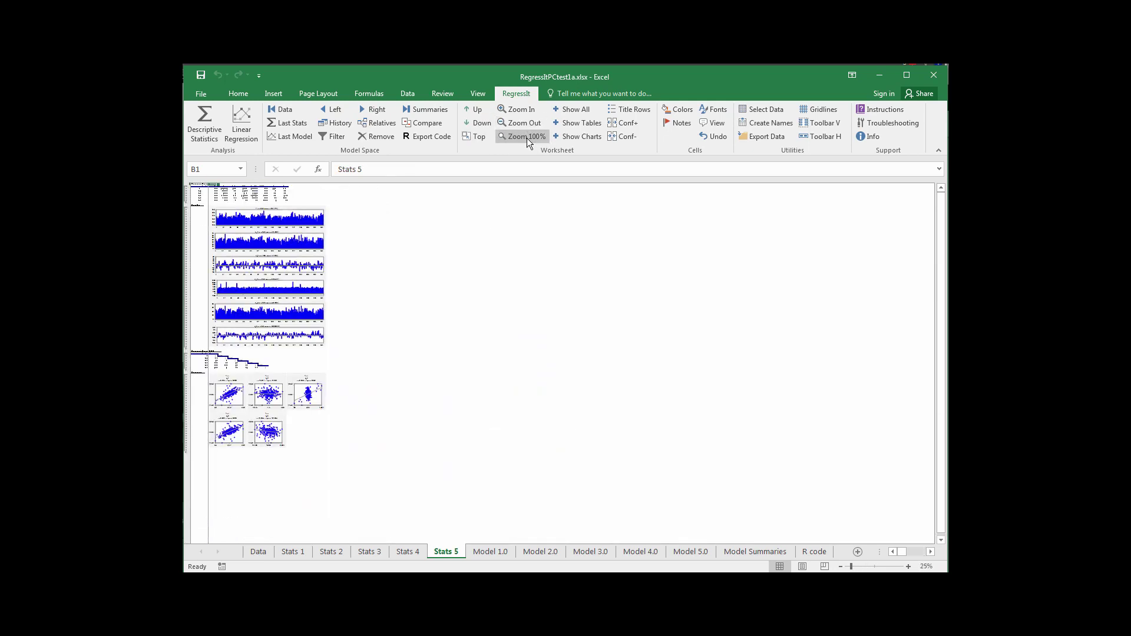
{"action": "left_click", "coordinate": [527, 138]}
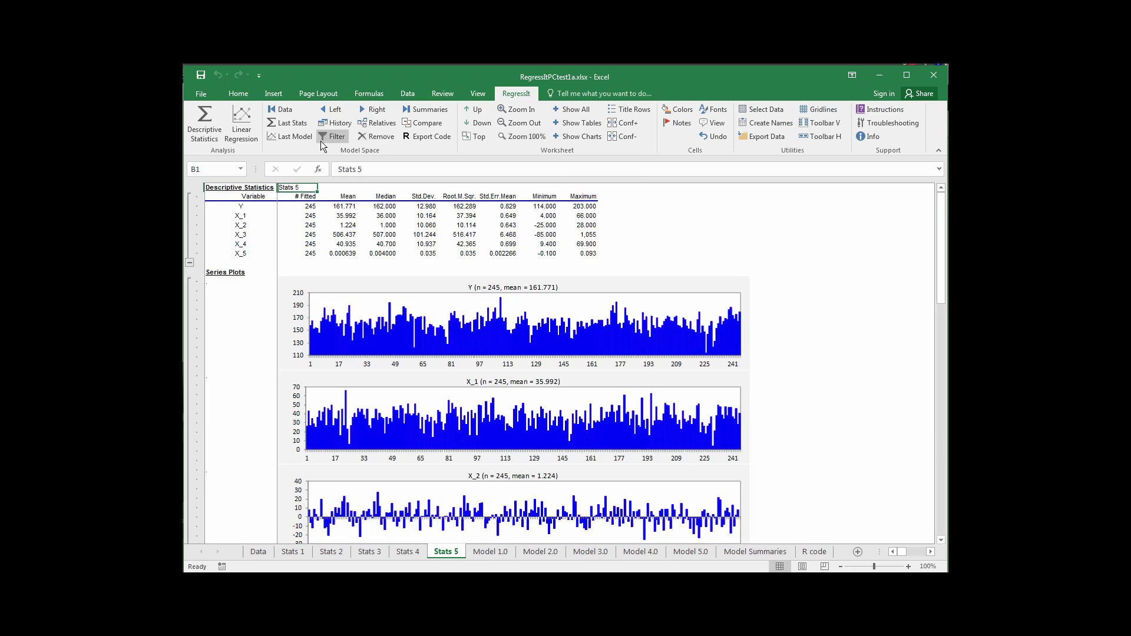
- Toggle between the Stats 5 and Stats 2 sheets with Last Stats, ending on Stats 2
{"action": "left_click", "coordinate": [304, 127]}
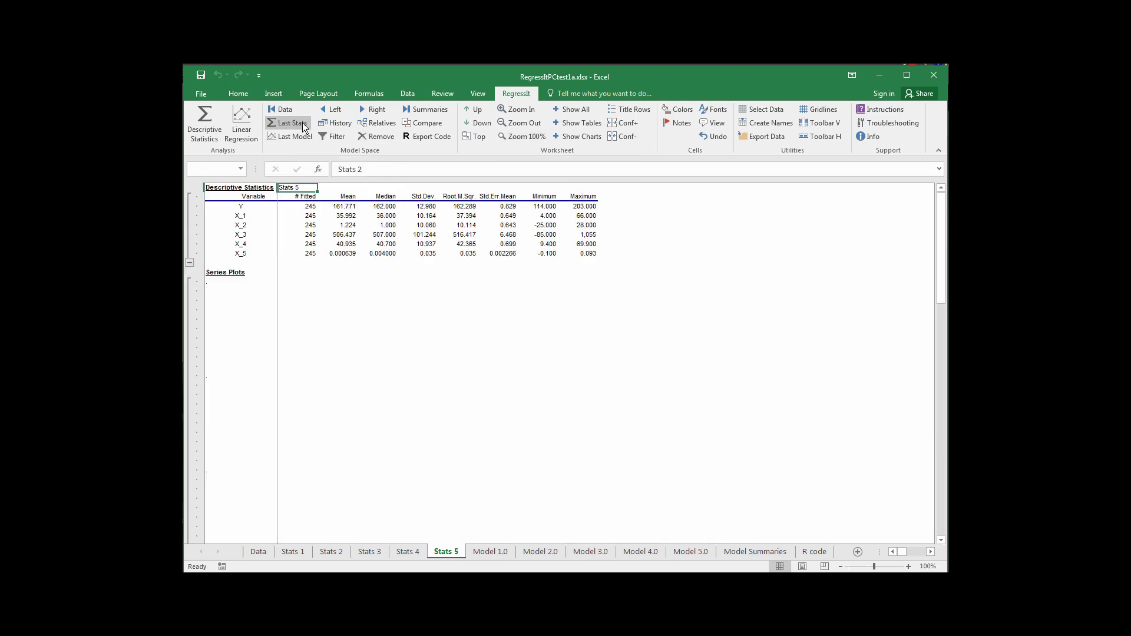
{"action": "left_click", "coordinate": [305, 128]}
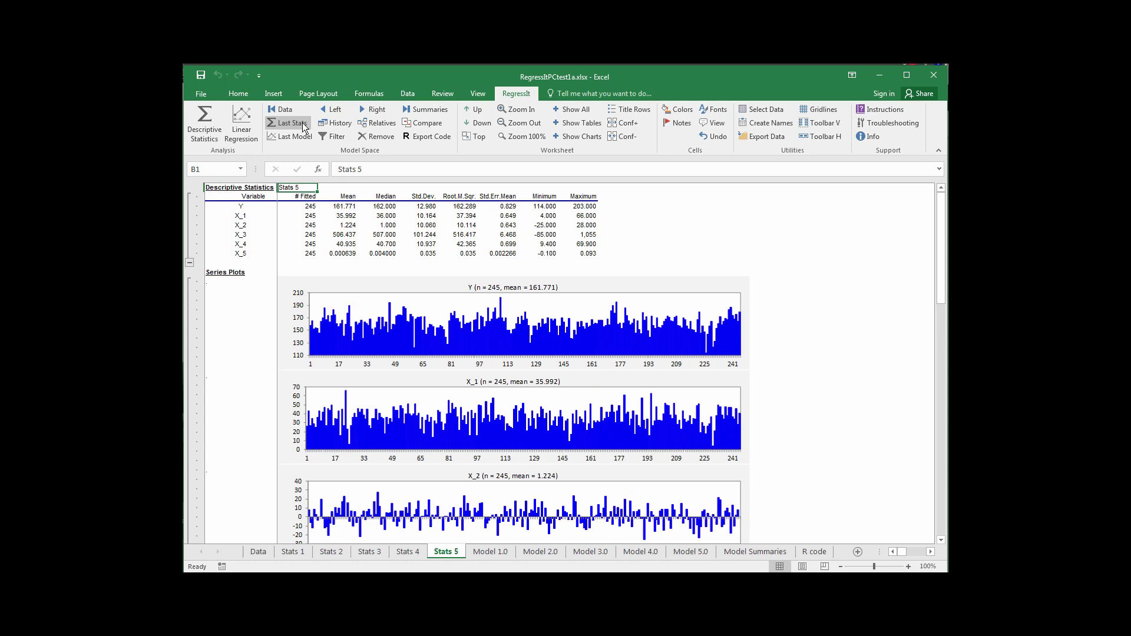
{"action": "left_click", "coordinate": [304, 128]}
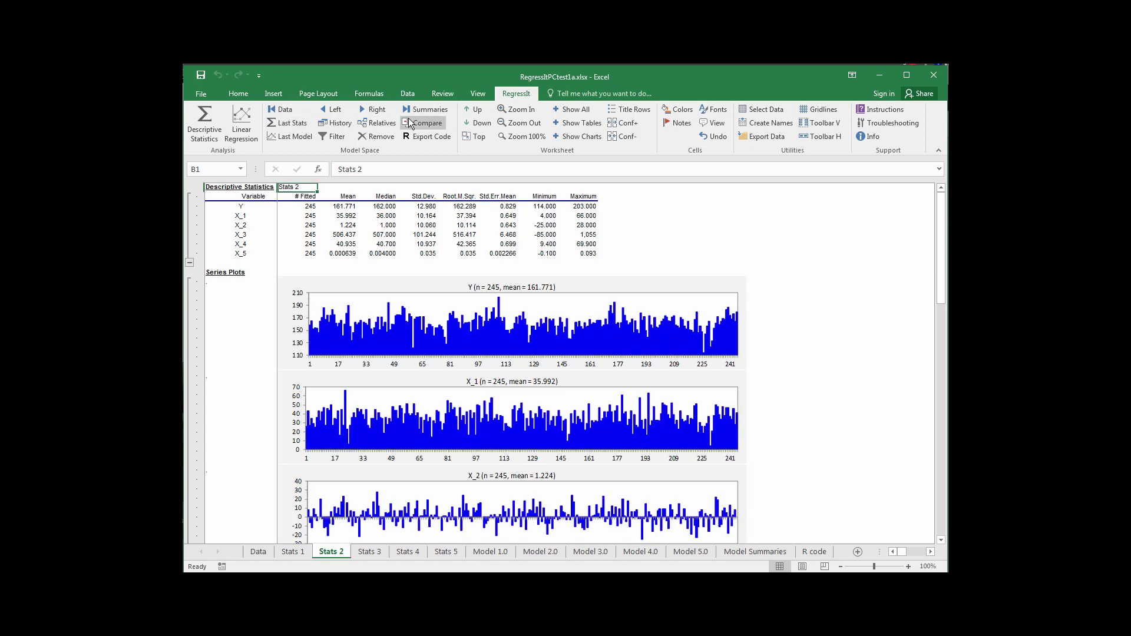
- Run a new descriptive analysis named Stats 6 using the squared-correlation settings inherited from the Stats 3 sheet
{"action": "left_click", "coordinate": [378, 109]}
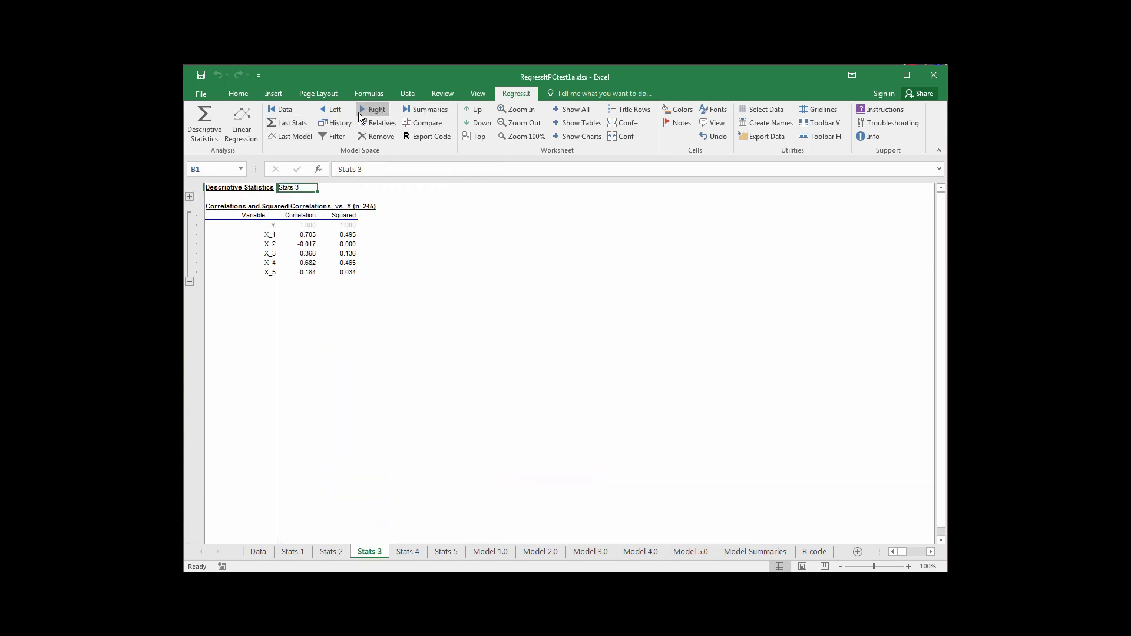
{"action": "left_click", "coordinate": [208, 127]}
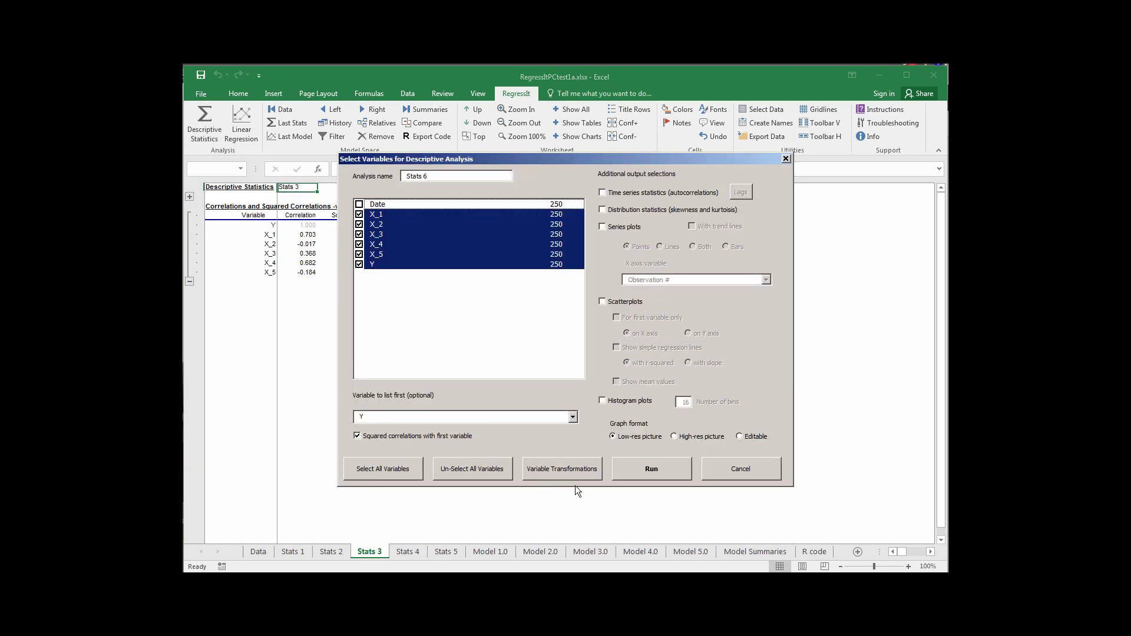
{"action": "left_click", "coordinate": [649, 473]}
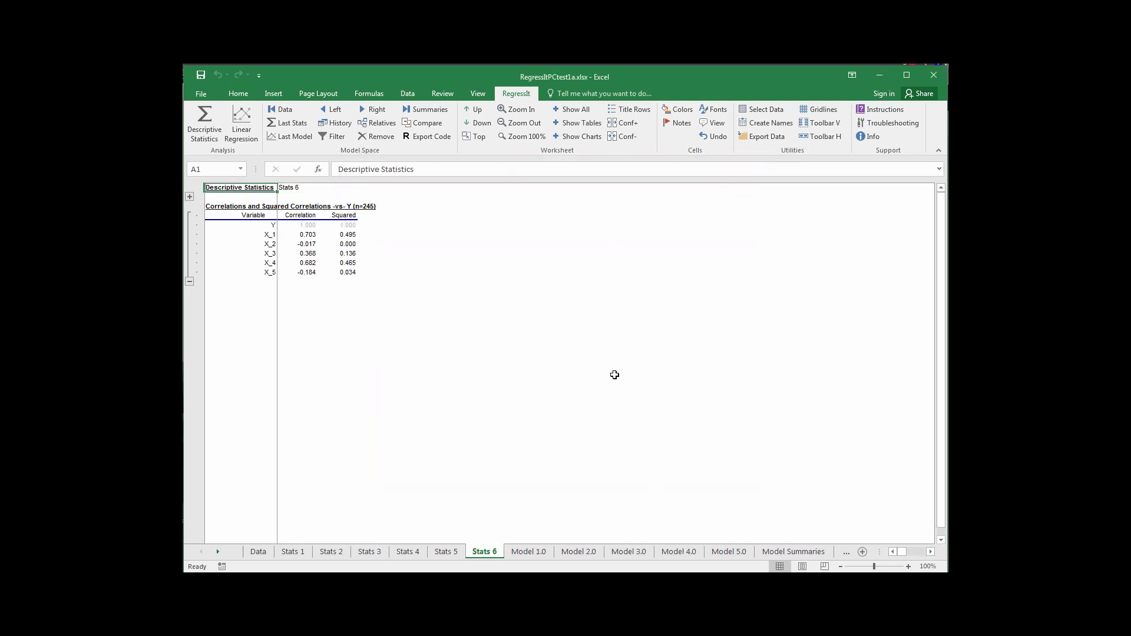
- Enlarge the Stats 6 sheet to 200% zoom
{"action": "left_click", "coordinate": [524, 111]}
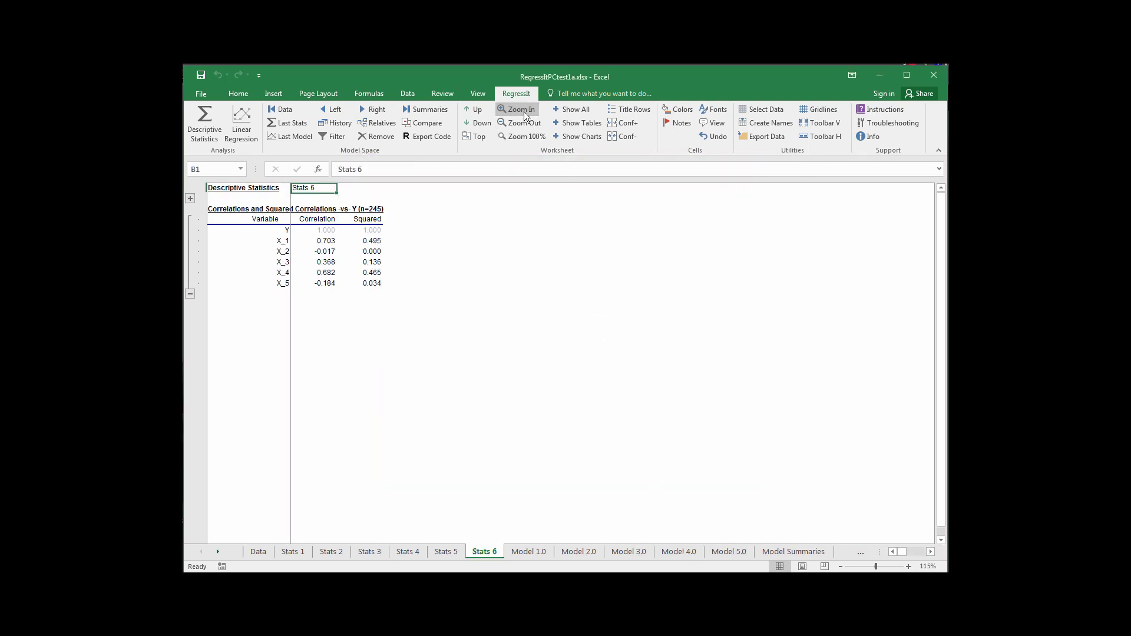
{"action": "left_click", "coordinate": [524, 111]}
{"action": "left_click", "coordinate": [522, 112]}
{"action": "left_click", "coordinate": [522, 111]}
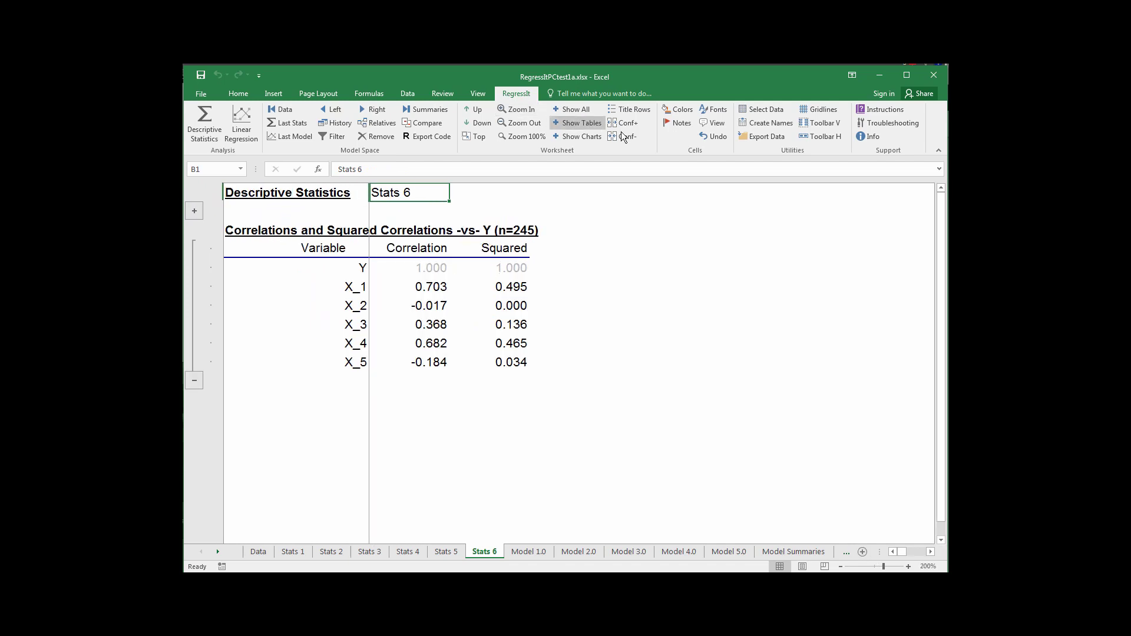
- Toggle the color coding of the correlations with Y on and off twice
{"action": "left_click", "coordinate": [683, 110]}
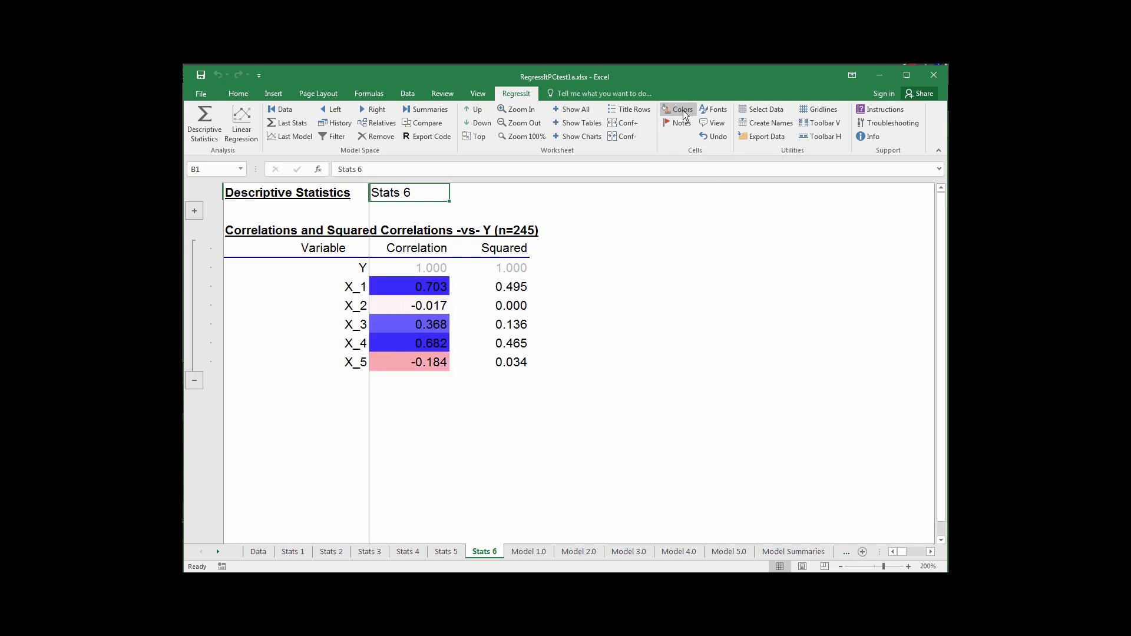
{"action": "left_click", "coordinate": [683, 110]}
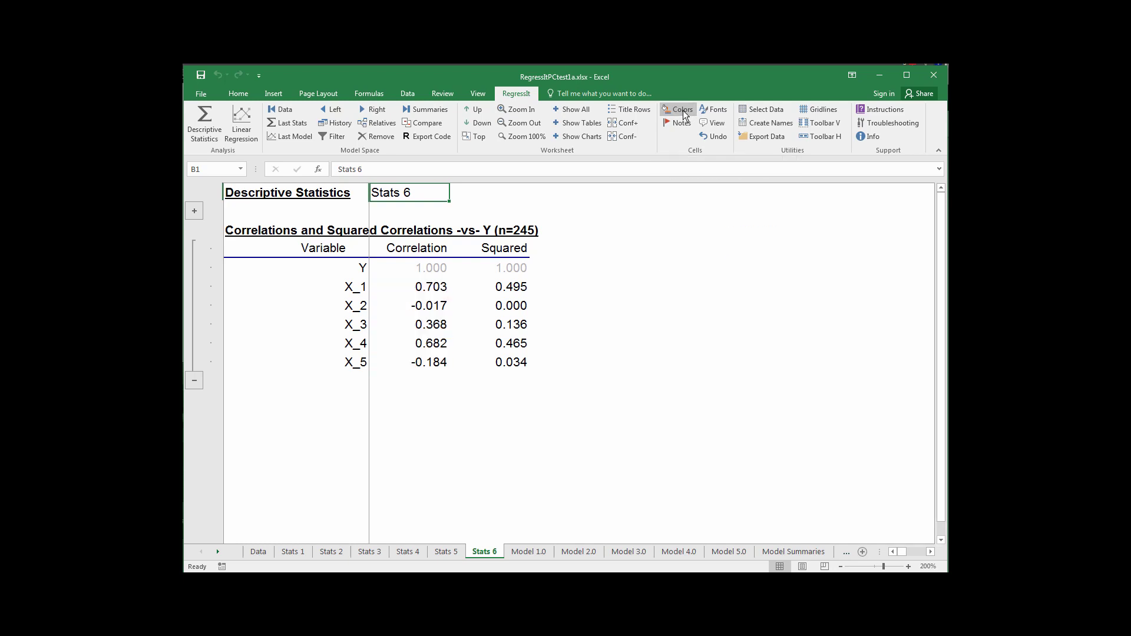
{"action": "left_click", "coordinate": [684, 111]}
{"action": "left_click", "coordinate": [683, 111]}
- Toggle the font coding of the correlations with Y, leaving it switched on
{"action": "left_click", "coordinate": [719, 109]}
{"action": "left_click", "coordinate": [719, 109]}
{"action": "left_click", "coordinate": [719, 110]}
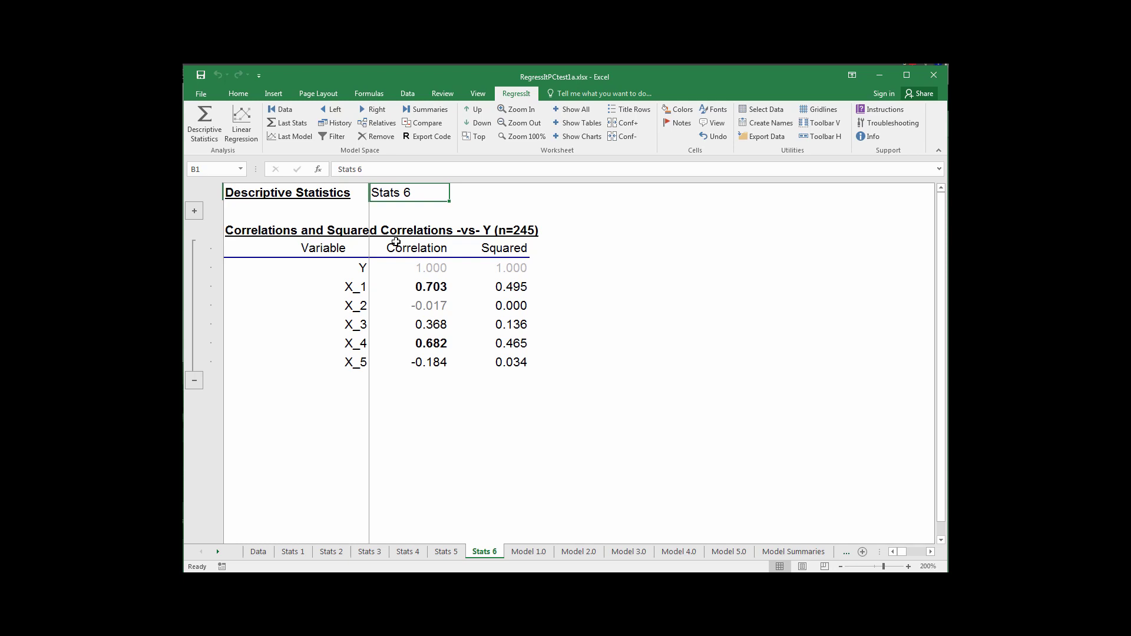
- Add filter controls to the squared correlations table and sort it by the Squared column from largest to smallest
{"action": "left_click", "coordinate": [511, 292]}
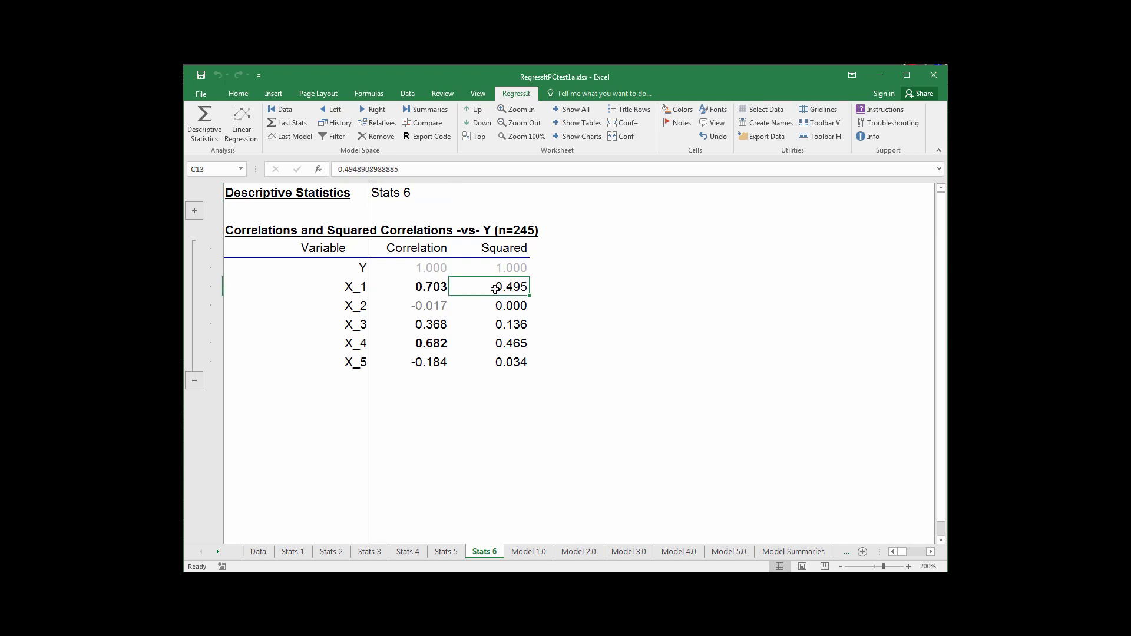
{"action": "left_click", "coordinate": [341, 138]}
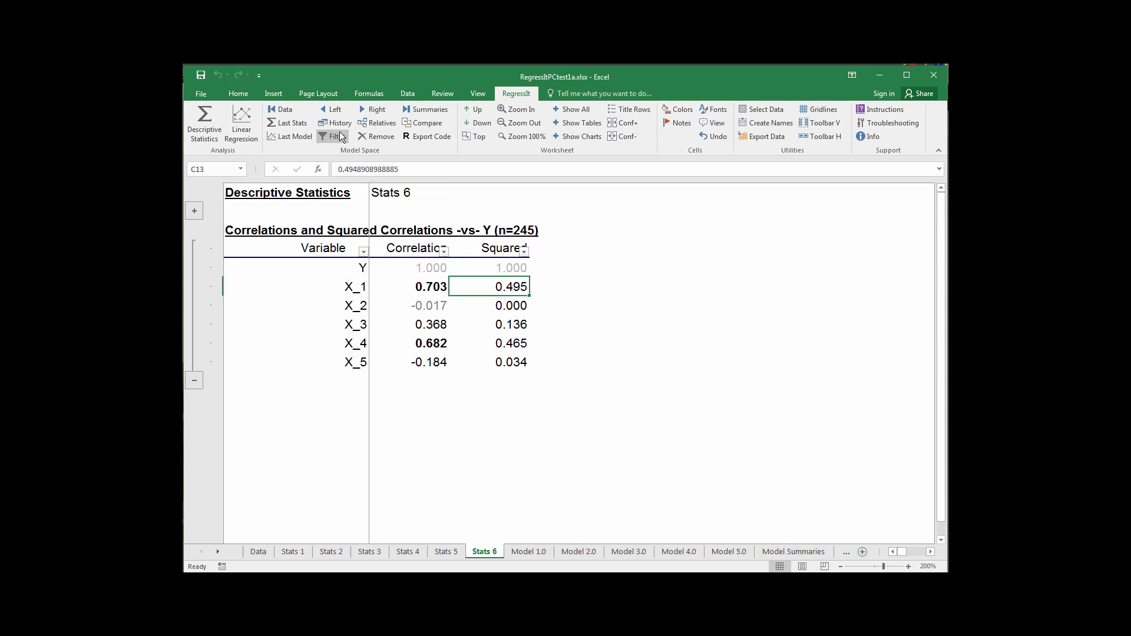
{"action": "left_click", "coordinate": [524, 251]}
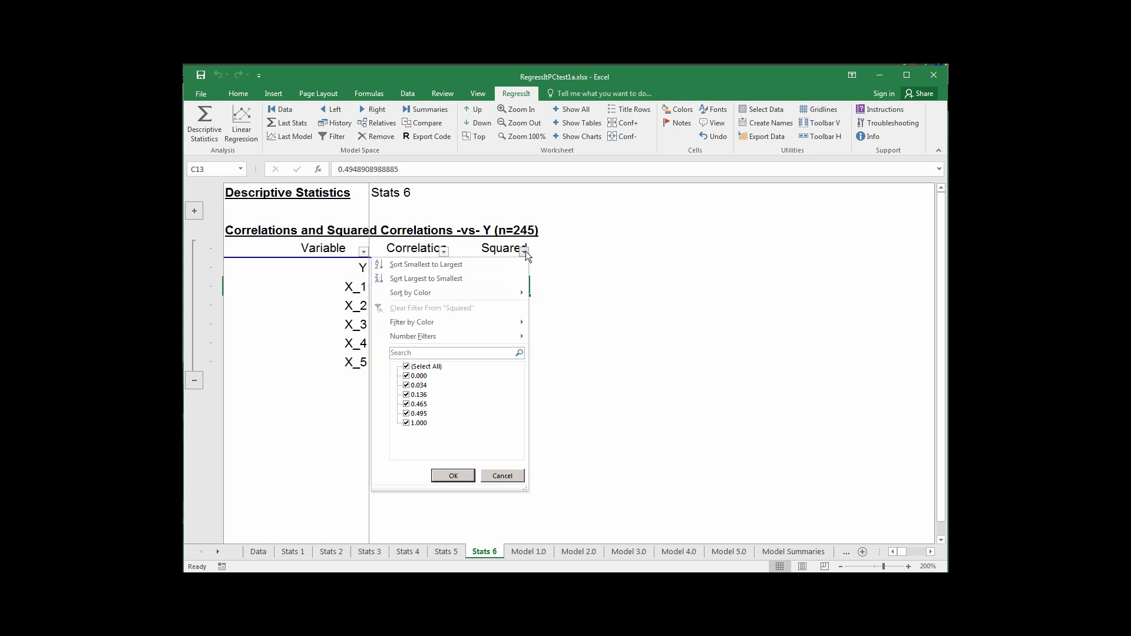
{"action": "left_click", "coordinate": [457, 278]}
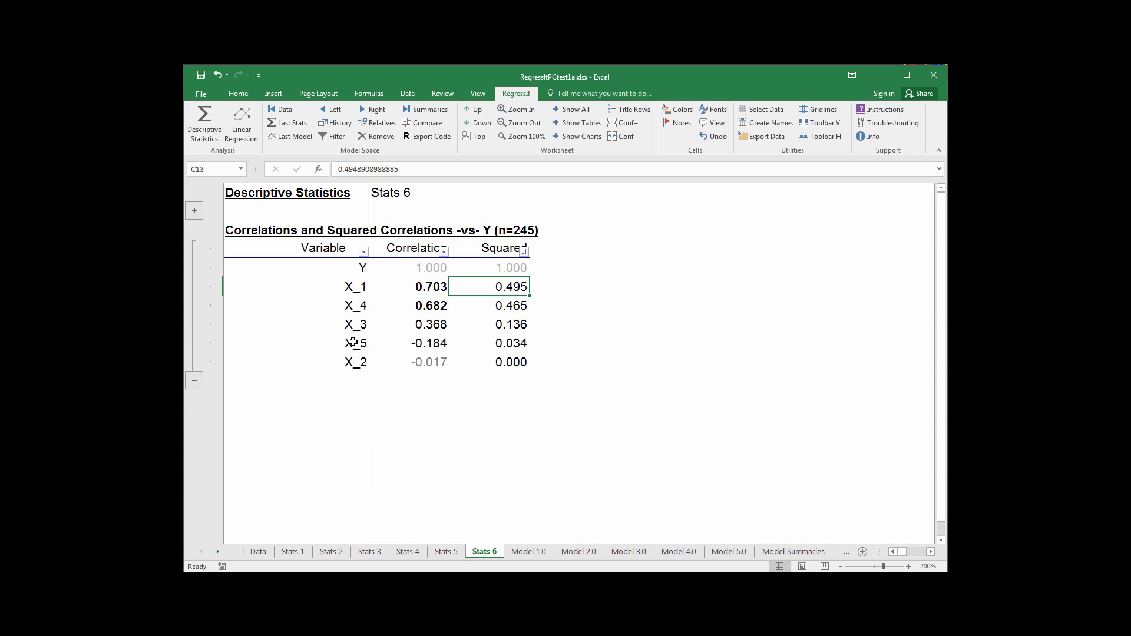
- Select the X_5 and X_2 rows, and check the preselected independent variables in the Linear Regression setup, cancelling it without running
{"action": "left_click_drag", "start_coordinate": [352, 343], "coordinate": [488, 369]}
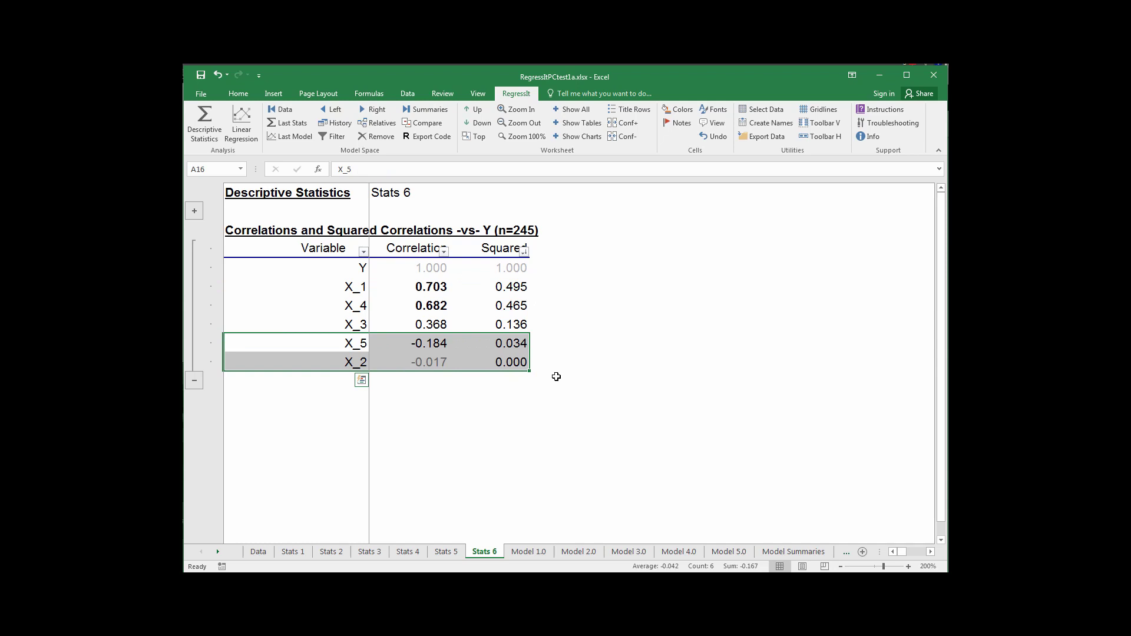
{"action": "left_click", "coordinate": [511, 362]}
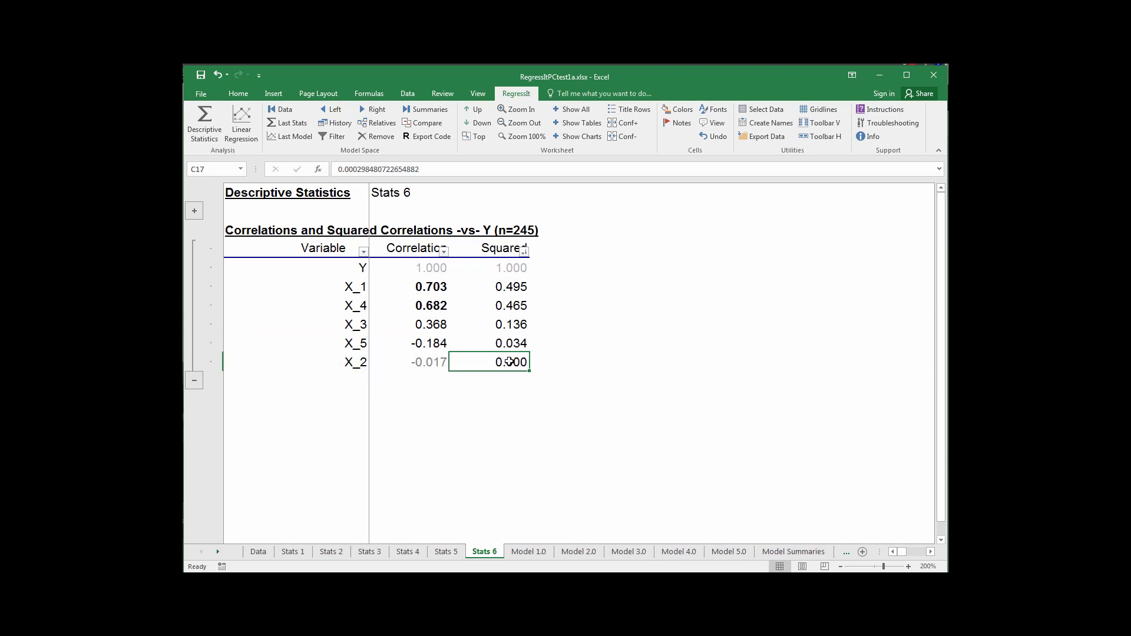
{"action": "left_click", "coordinate": [247, 128]}
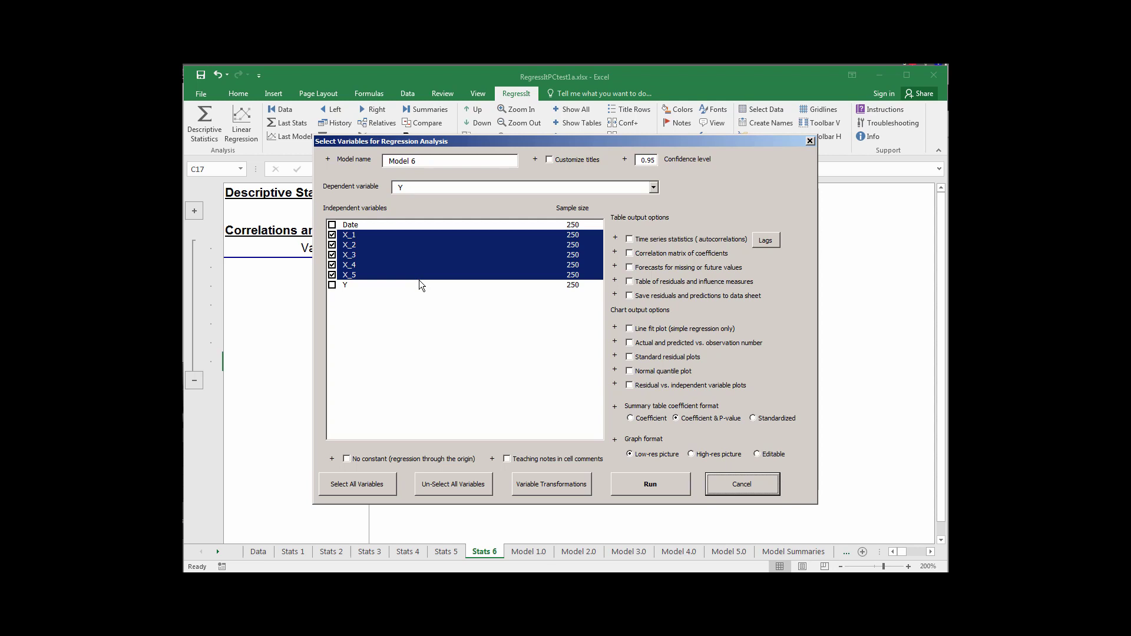
{"action": "left_click", "coordinate": [731, 489]}
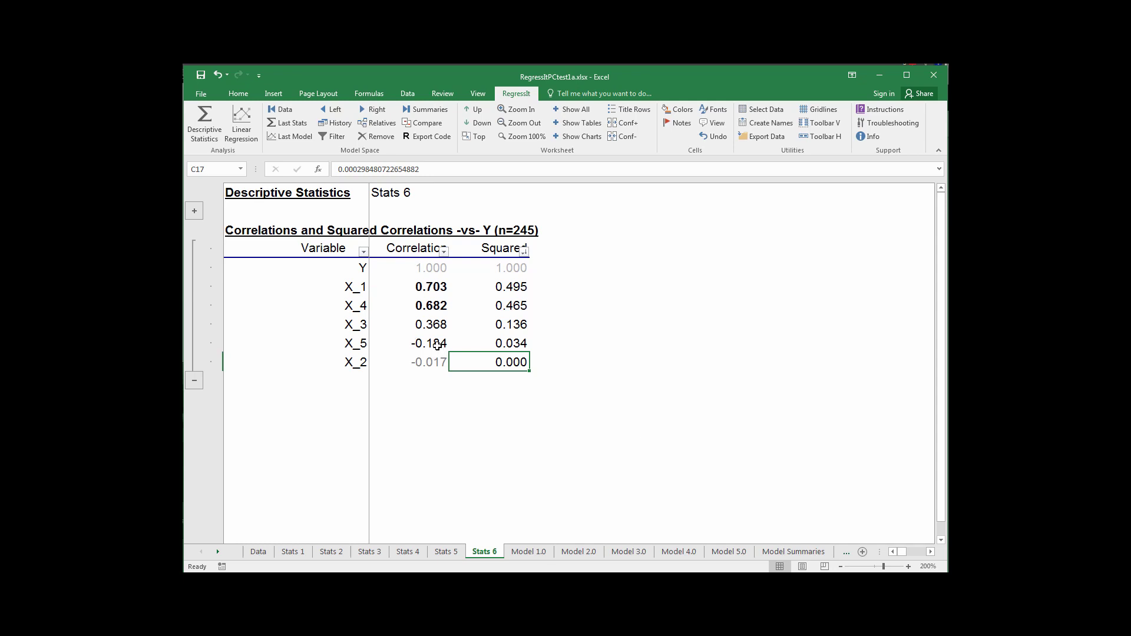
- Select the X_5 and X_2 correlations and toggle the removal of both variables on and off twice
{"action": "left_click_drag", "start_coordinate": [437, 346], "coordinate": [437, 359]}
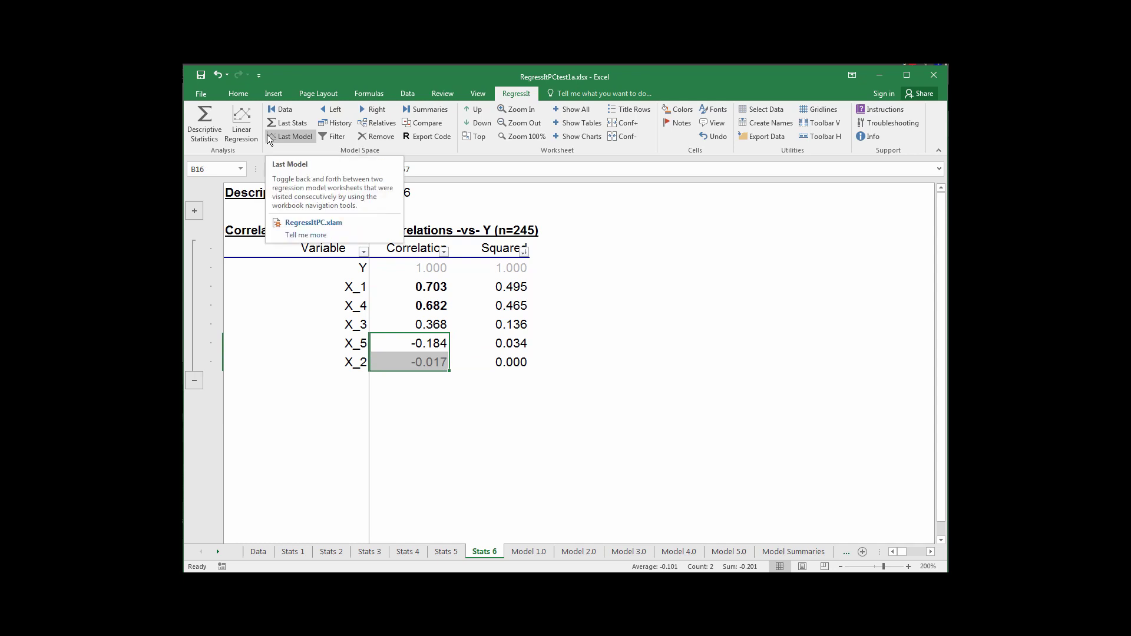
{"action": "left_click", "coordinate": [377, 137]}
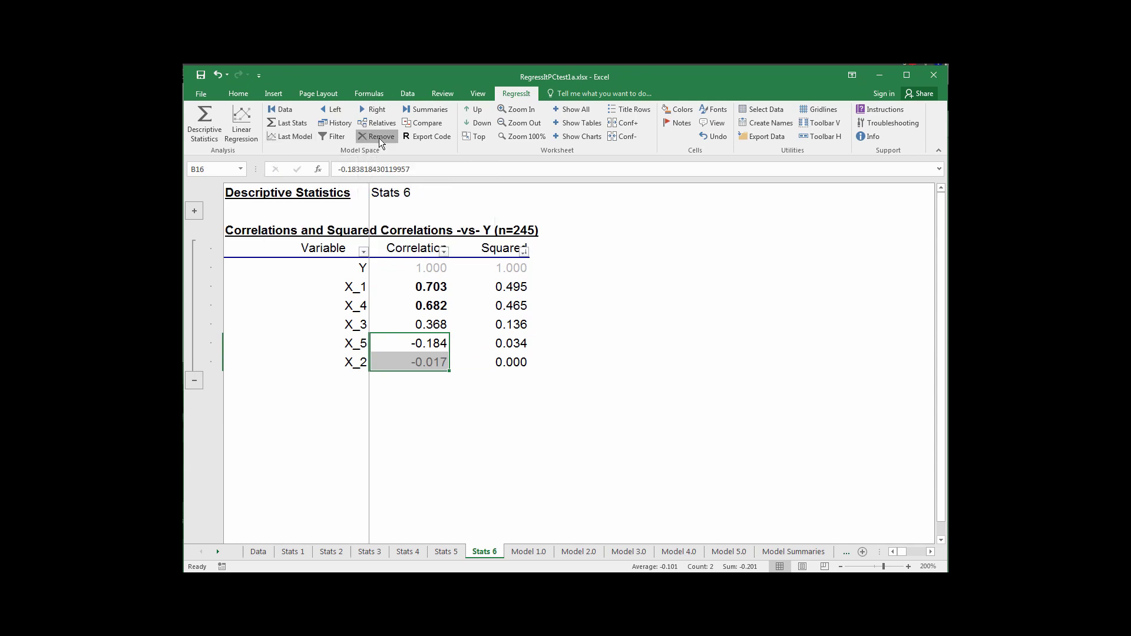
{"action": "left_click", "coordinate": [379, 138]}
{"action": "left_click", "coordinate": [379, 137]}
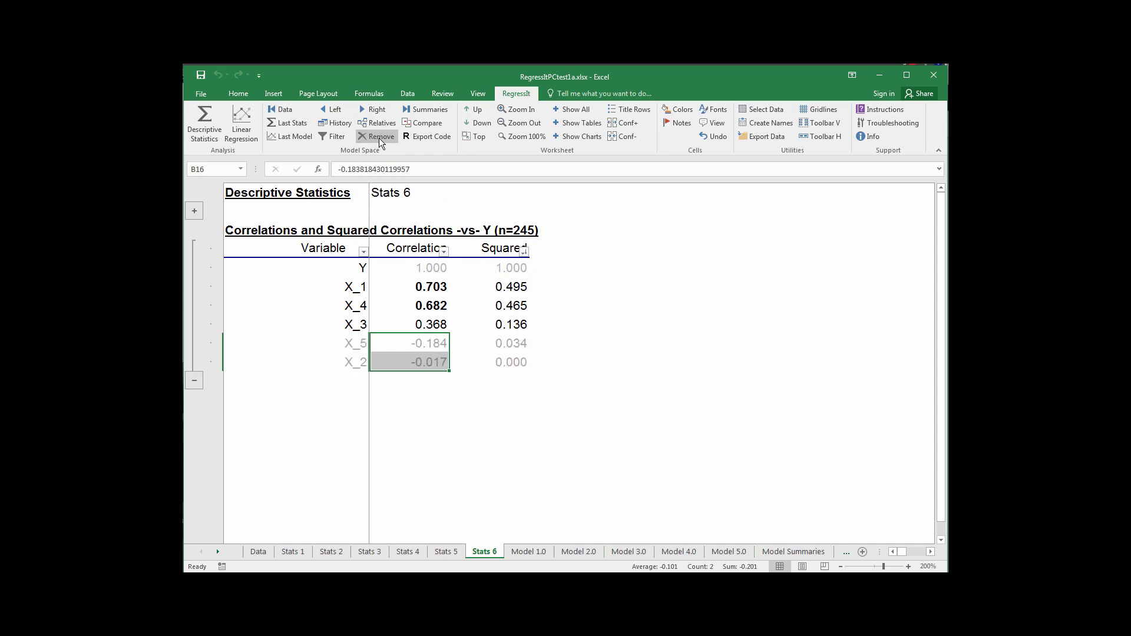
{"action": "left_click", "coordinate": [380, 138]}
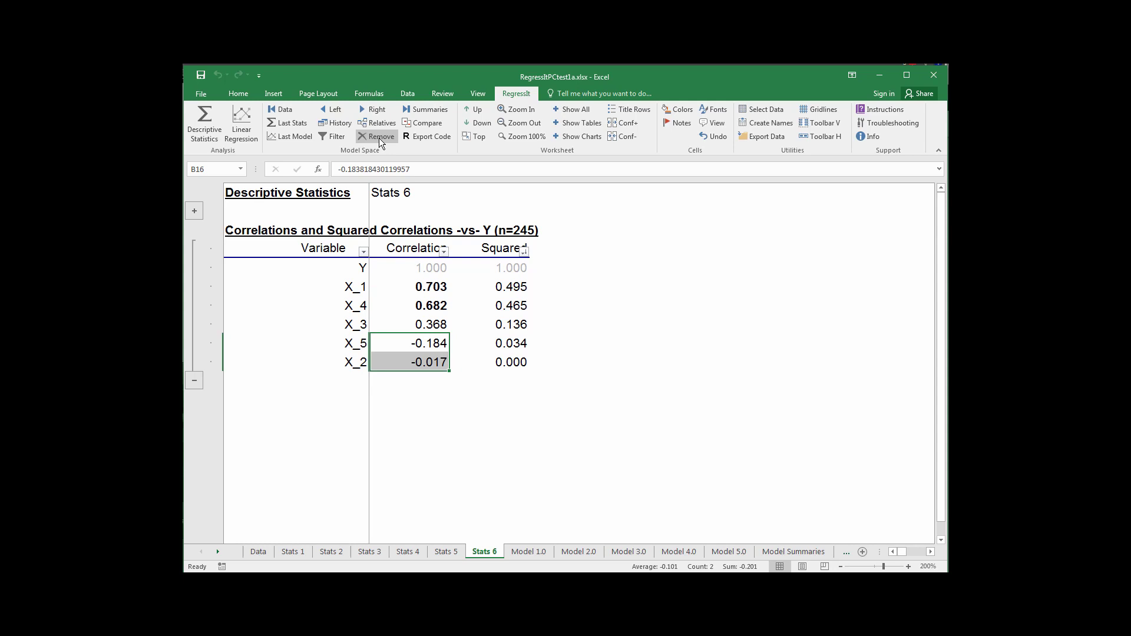
- Remove X_2 from the candidate variables and check the independent variable selection in the Linear Regression setup, cancelling without running
{"action": "left_click", "coordinate": [353, 363]}
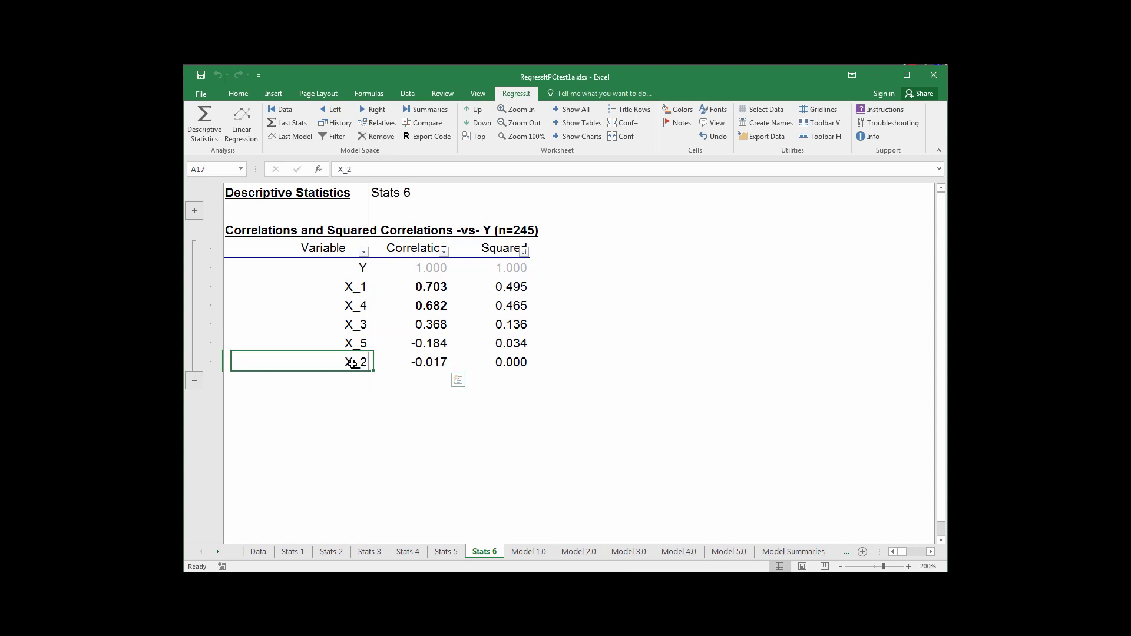
{"action": "left_click", "coordinate": [380, 138]}
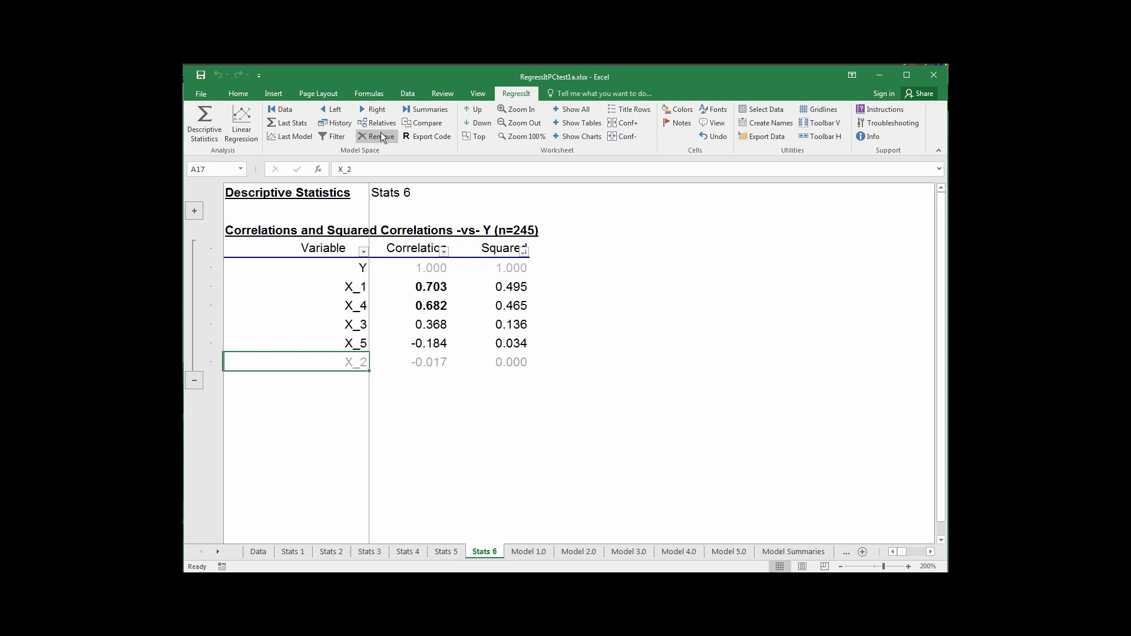
{"action": "left_click", "coordinate": [252, 126]}
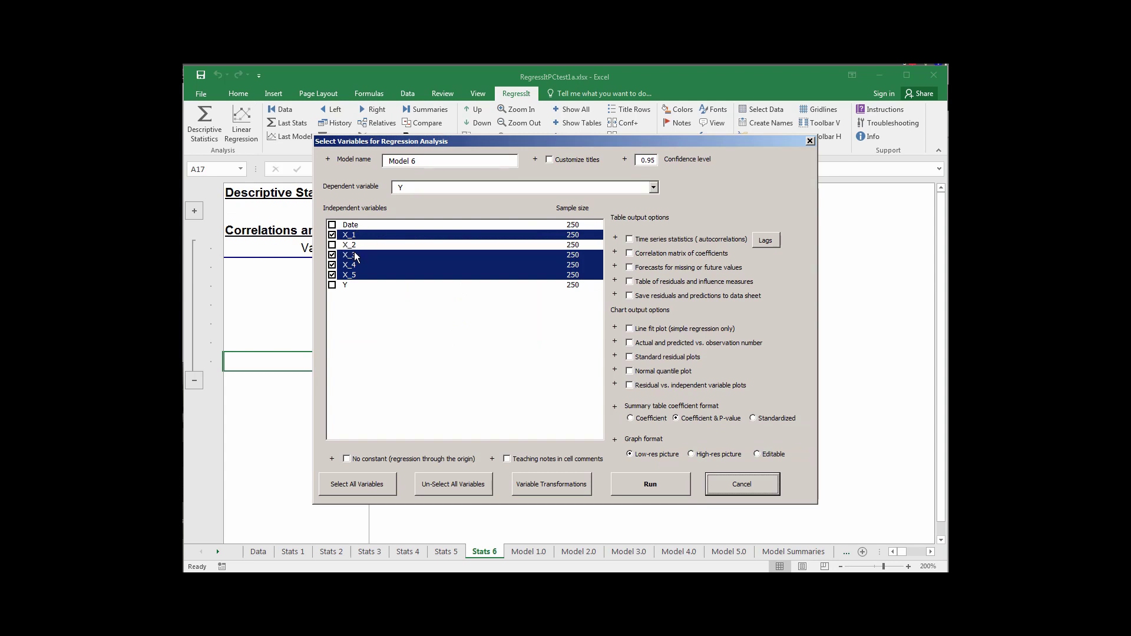
{"action": "left_click", "coordinate": [732, 485]}
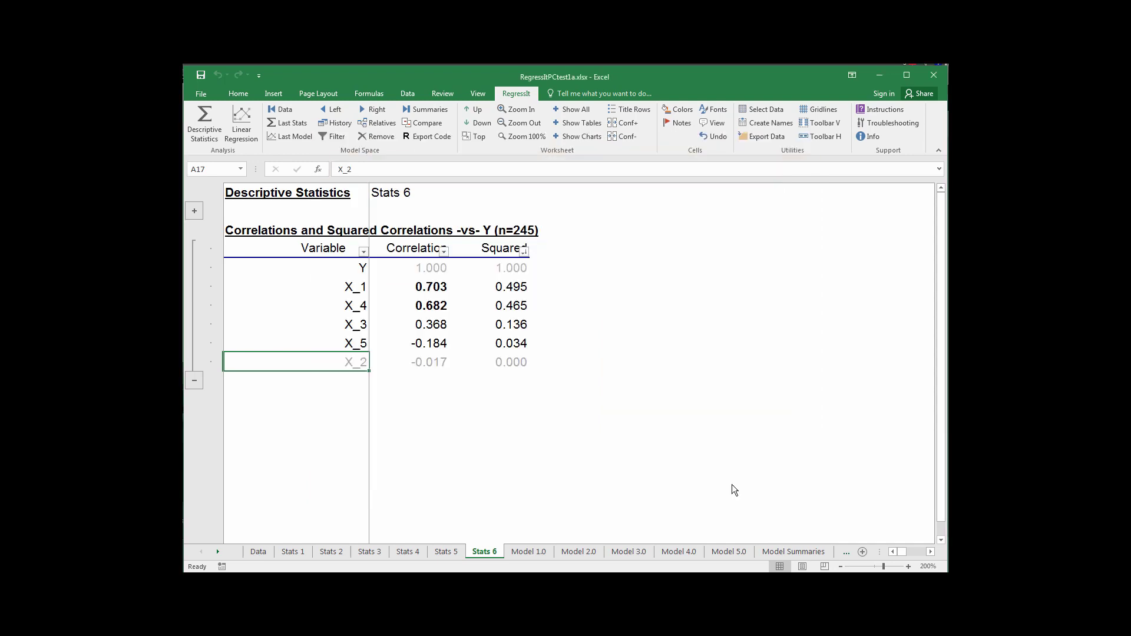